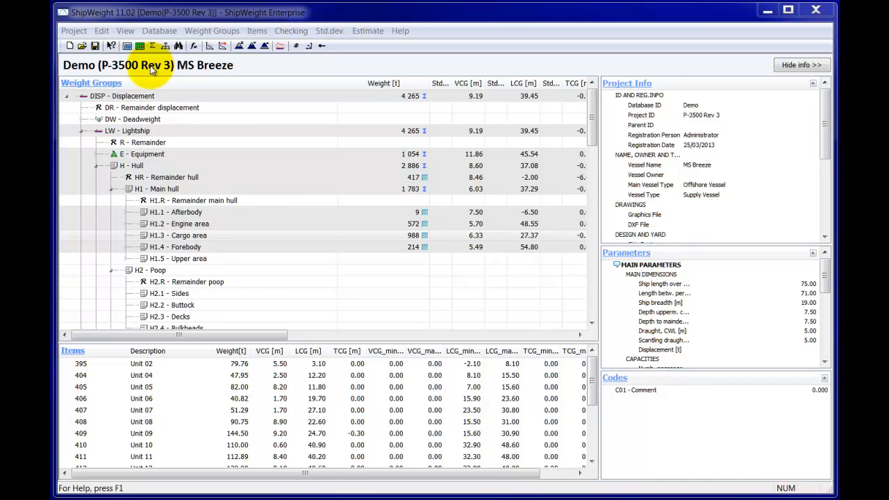
# - Open the items list of the H1.3 Cargo area weight group
pyautogui.click(127, 47)
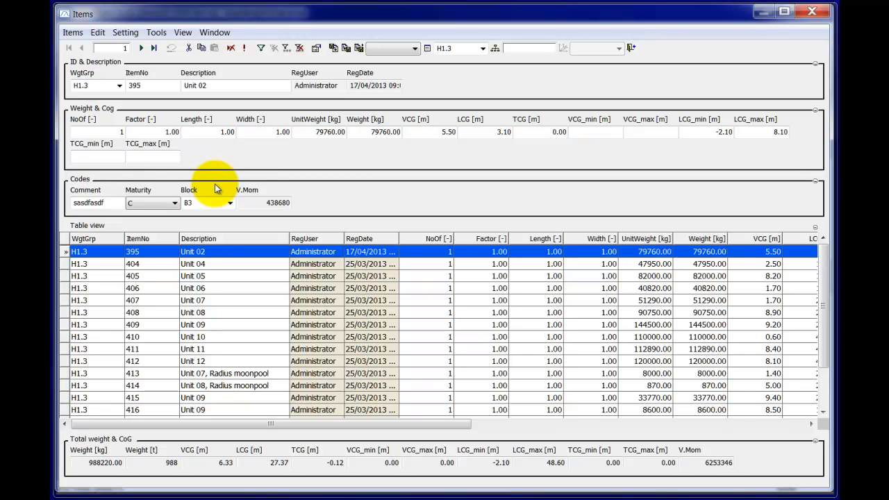
pyautogui.click(126, 31)
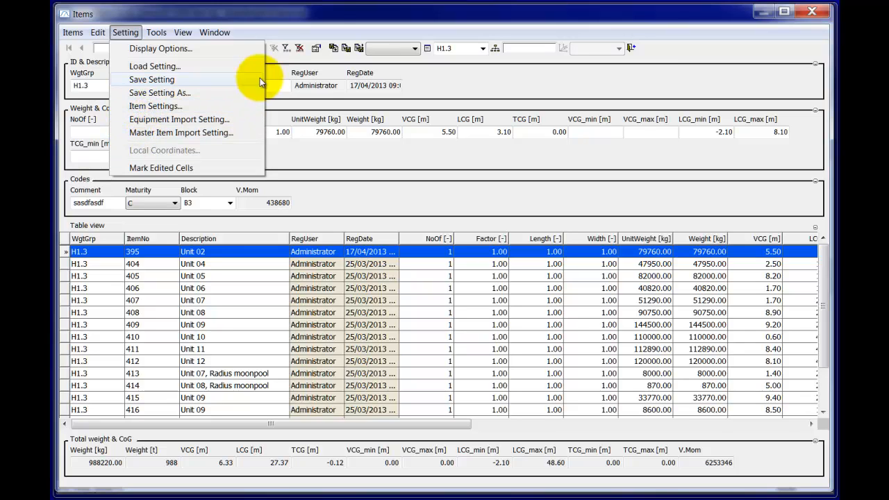
pyautogui.click(321, 14)
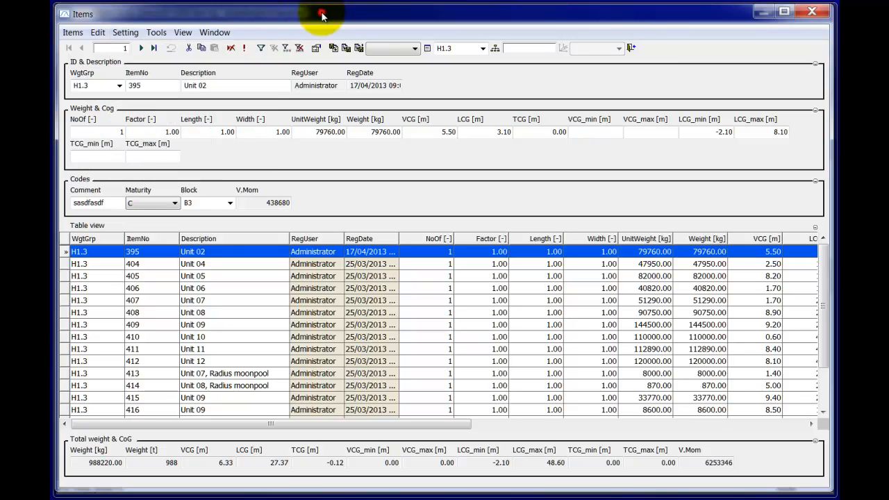
# - Open the Item setting window and enlarge it over the items list
pyautogui.click(427, 50)
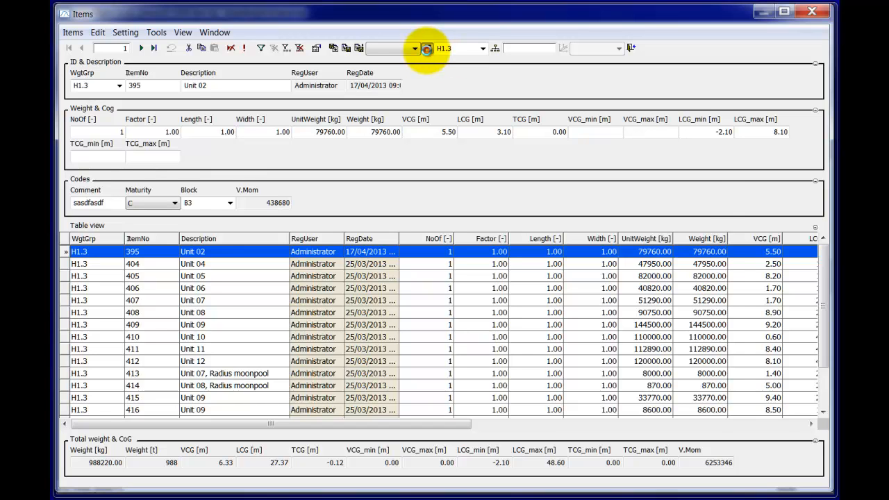
pyautogui.moveTo(432, 79); pyautogui.dragTo(355, 54)
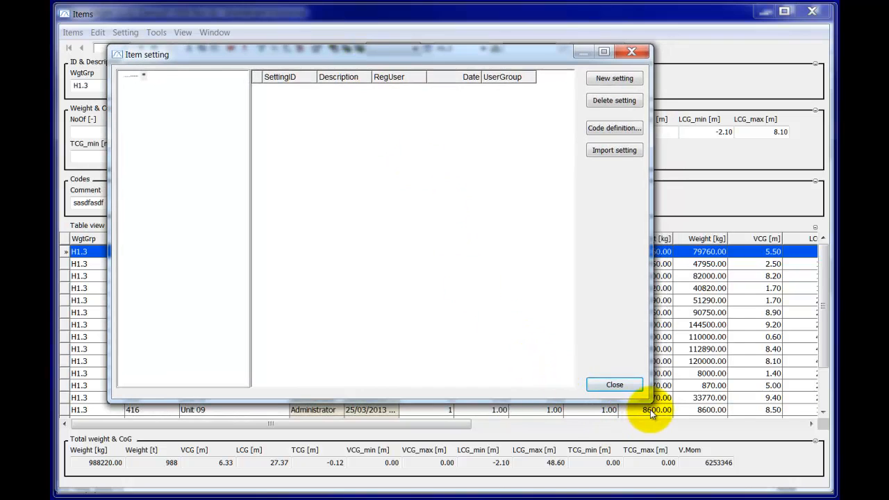
pyautogui.moveTo(651, 402); pyautogui.dragTo(737, 462)
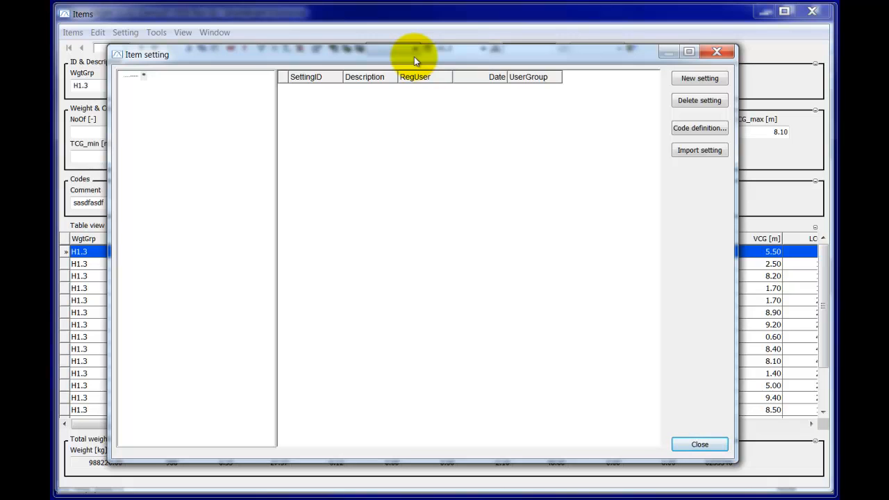
pyautogui.moveTo(414, 56); pyautogui.dragTo(430, 64)
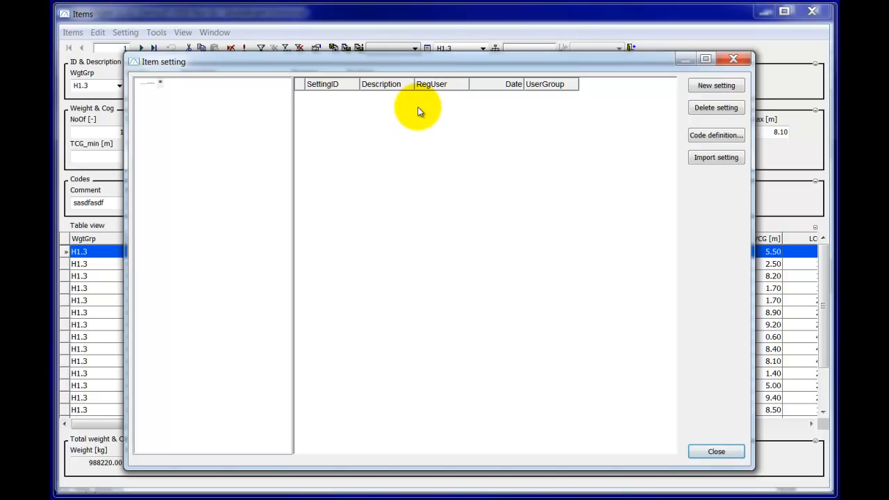
# - Create a new item setting and name its SettingID Standard
pyautogui.click(705, 86)
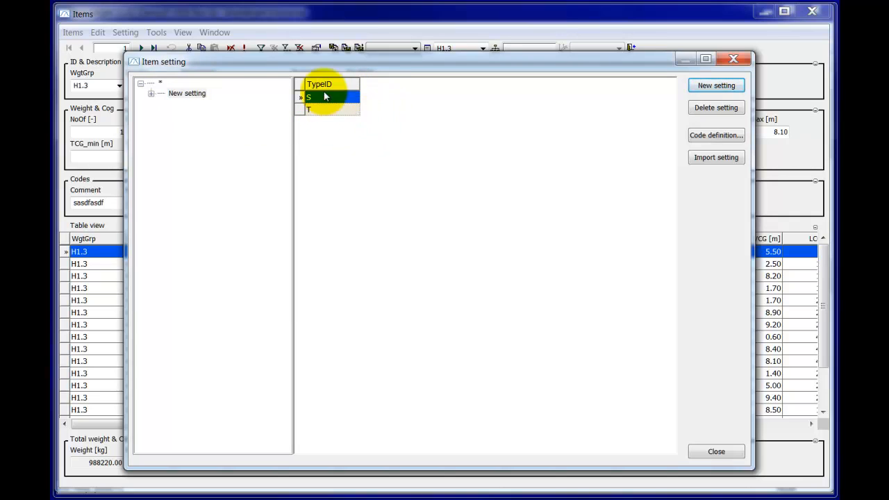
pyautogui.click(160, 83)
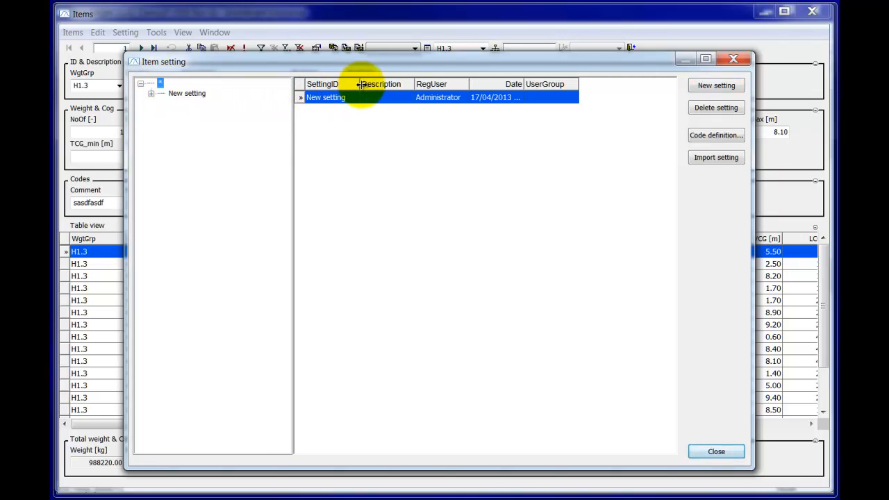
pyautogui.moveTo(356, 81); pyautogui.dragTo(380, 91)
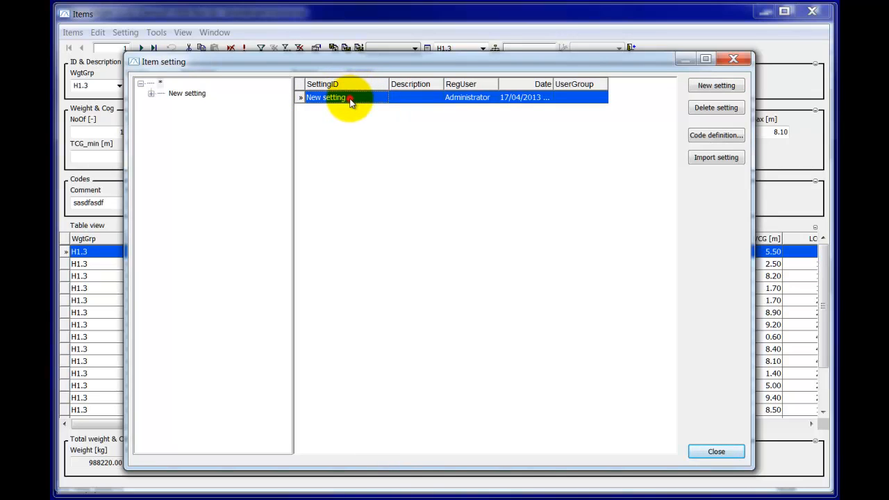
pyautogui.click(351, 97)
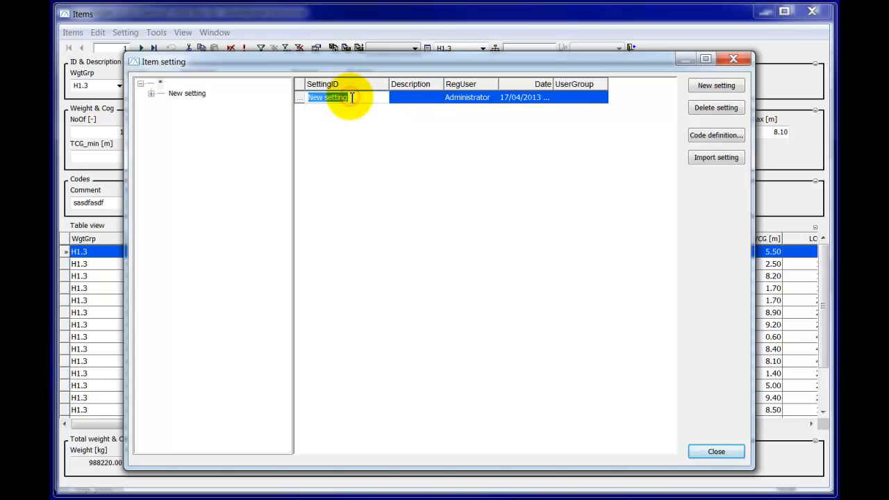
pyautogui.write('St')
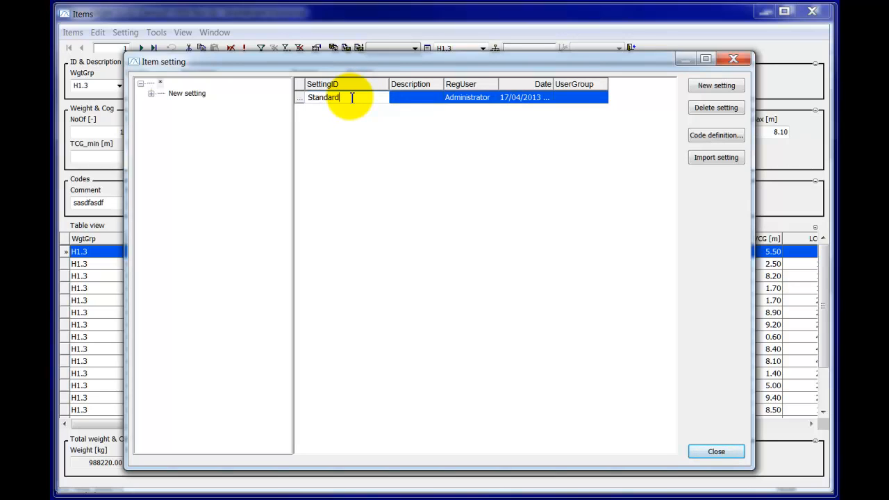
pyautogui.write('andard')
pyautogui.press('Return')
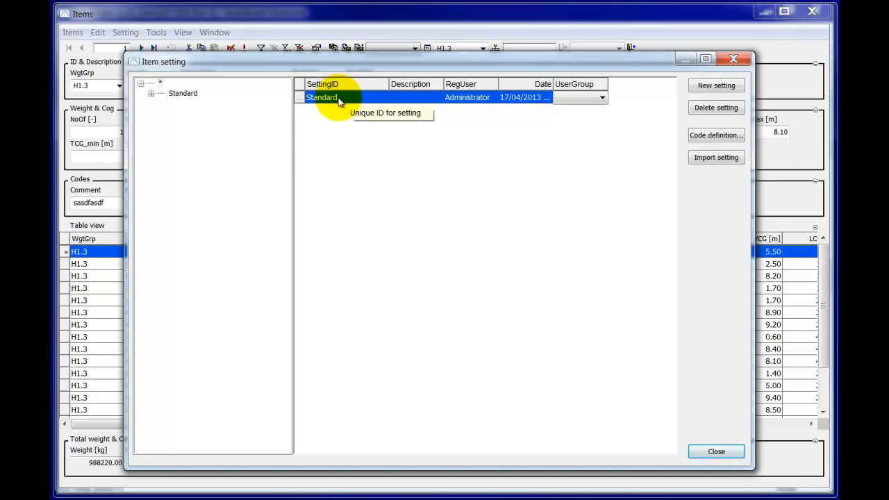
pyautogui.click(336, 97)
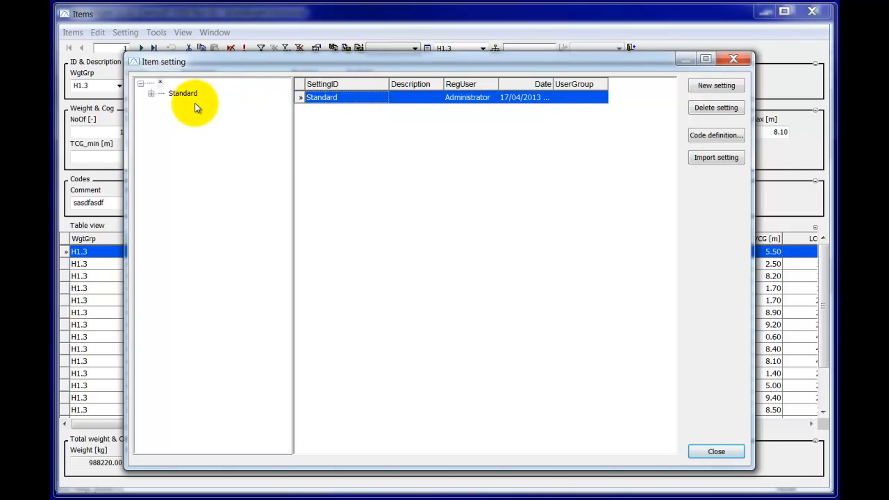
# - Expand the Standard setting down to the groups under its Single view and Table view
pyautogui.click(150, 94)
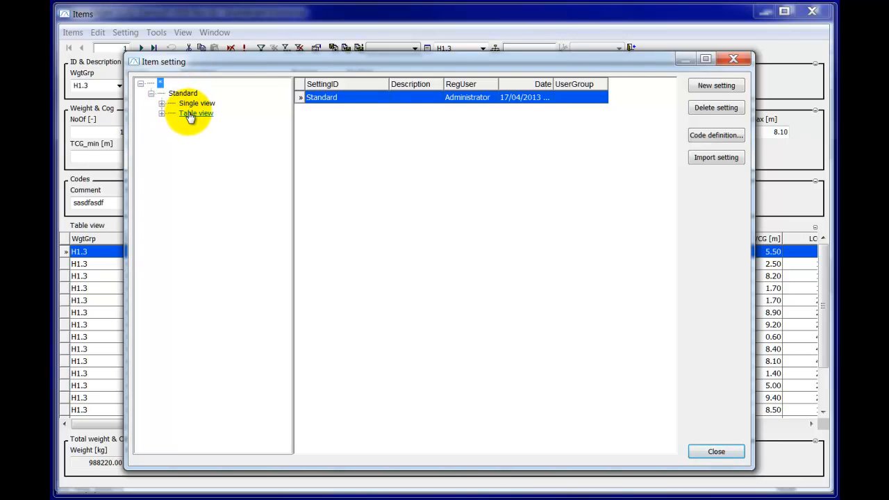
pyautogui.moveTo(235, 70); pyautogui.dragTo(603, 129)
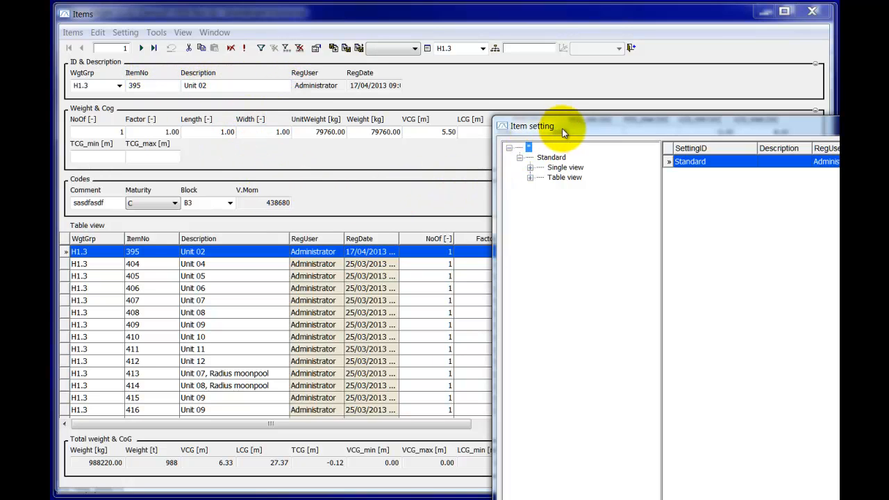
pyautogui.moveTo(567, 129); pyautogui.dragTo(461, 63)
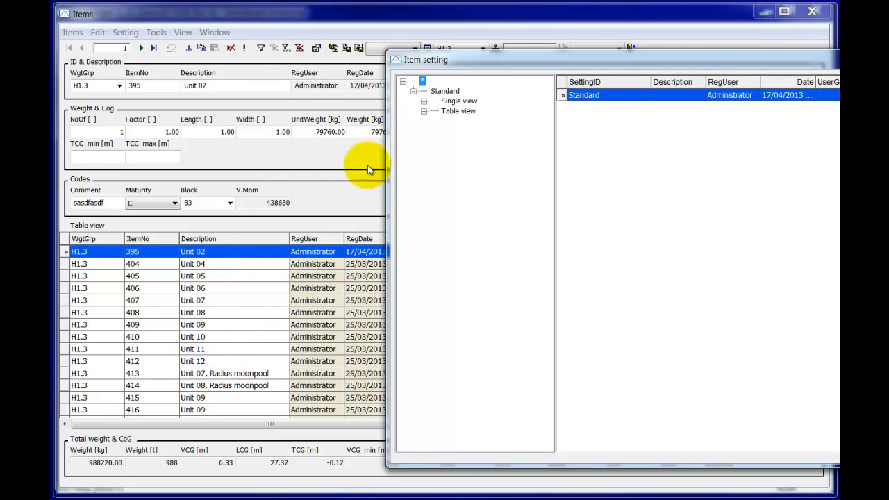
pyautogui.click(424, 101)
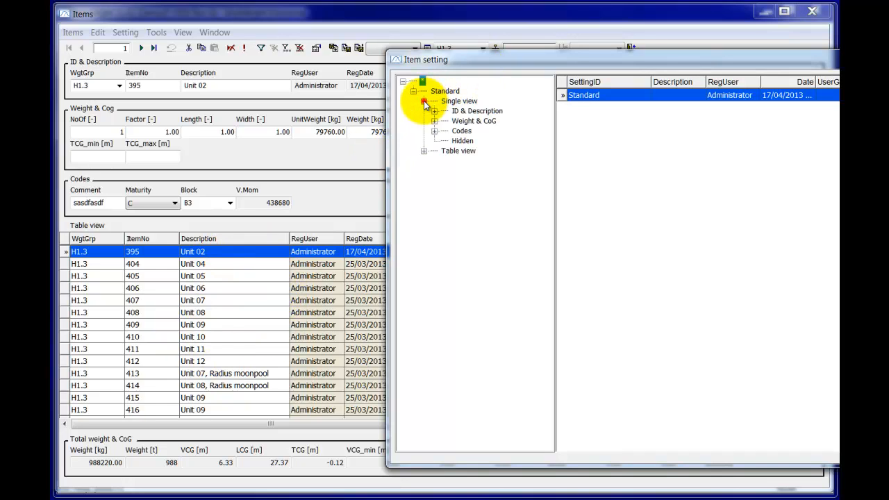
pyautogui.click(423, 151)
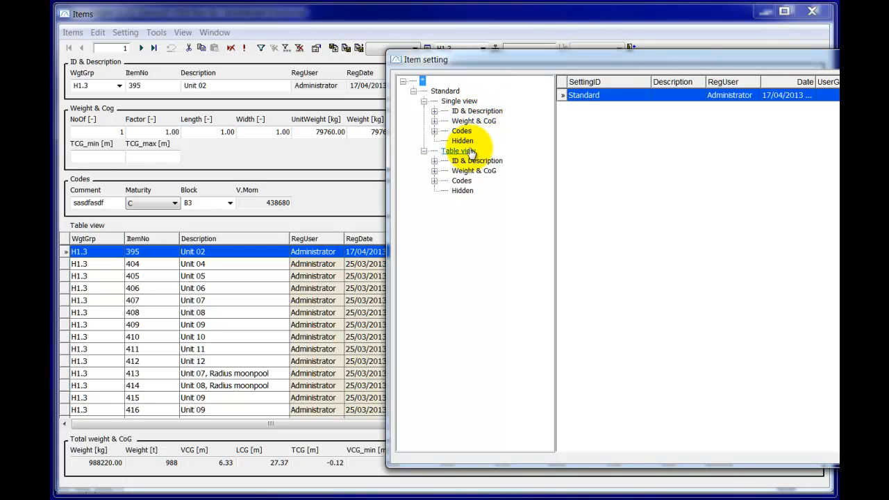
# - Expand the Codes, Weight & CoG and ID & Description groups of the Single view to examine their fields beside the items form
pyautogui.moveTo(500, 70); pyautogui.dragTo(553, 112)
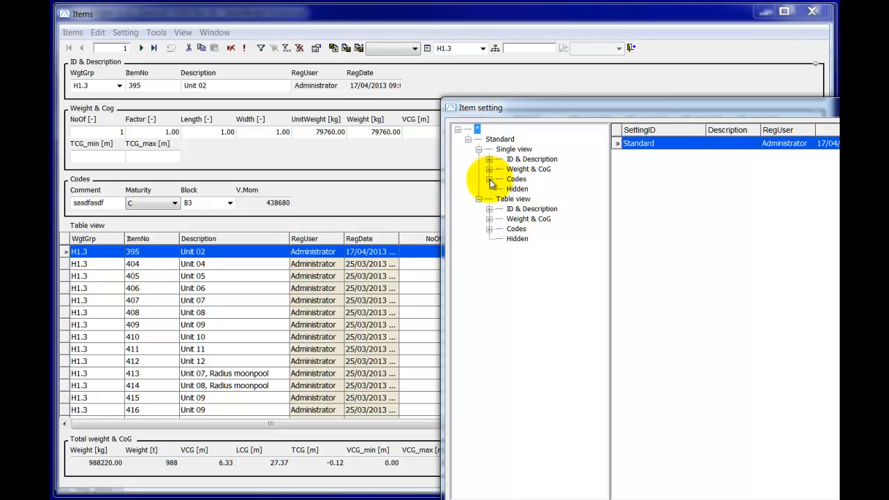
pyautogui.click(489, 180)
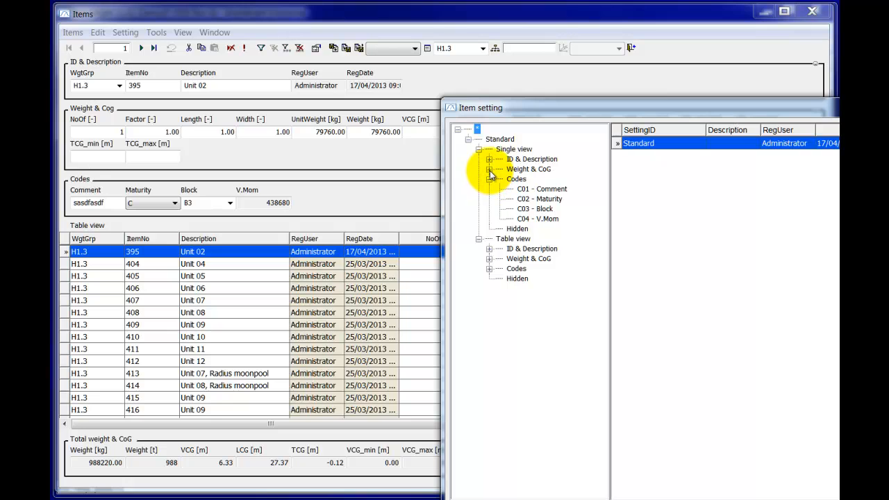
pyautogui.click(489, 169)
pyautogui.click(489, 159)
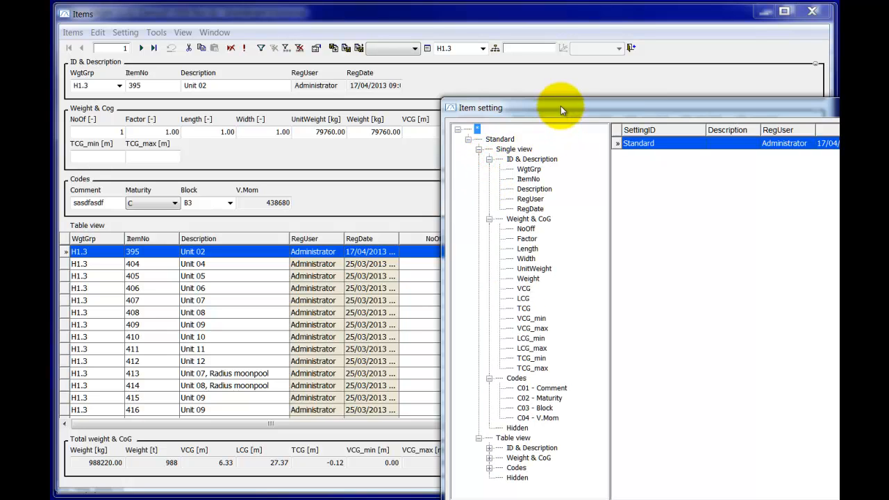
pyautogui.moveTo(560, 106); pyautogui.dragTo(543, 45)
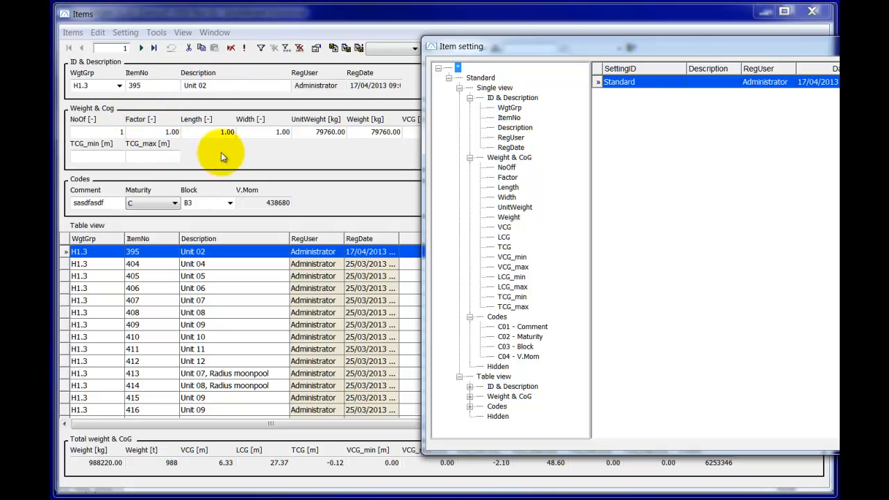
# - Set the color of the Single view's ID & Description group to red (255,0,0)
pyautogui.click(494, 88)
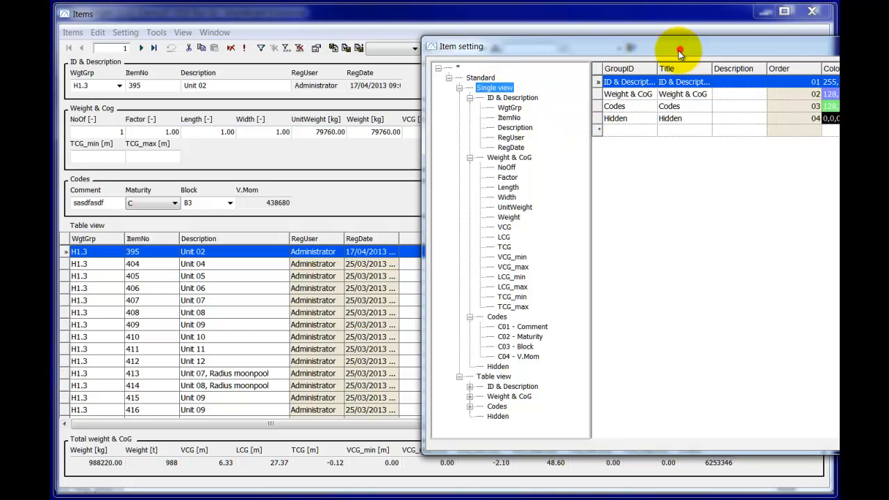
pyautogui.moveTo(679, 54); pyautogui.dragTo(415, 50)
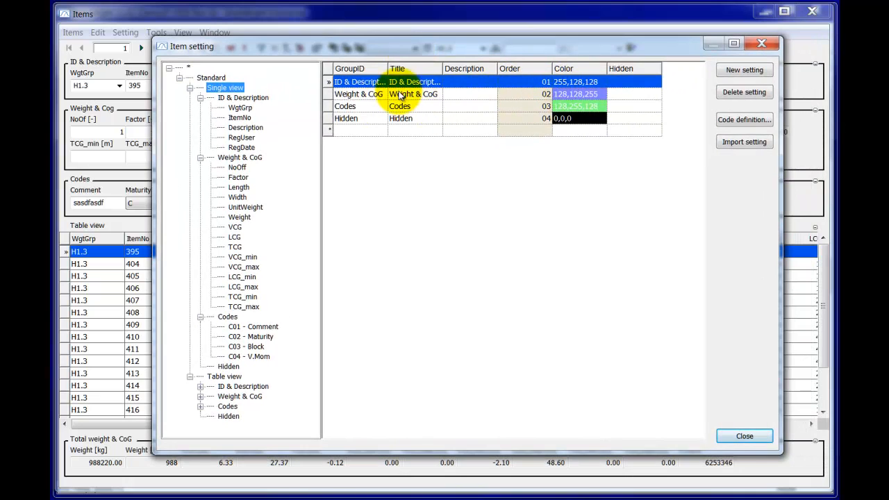
pyautogui.click(365, 94)
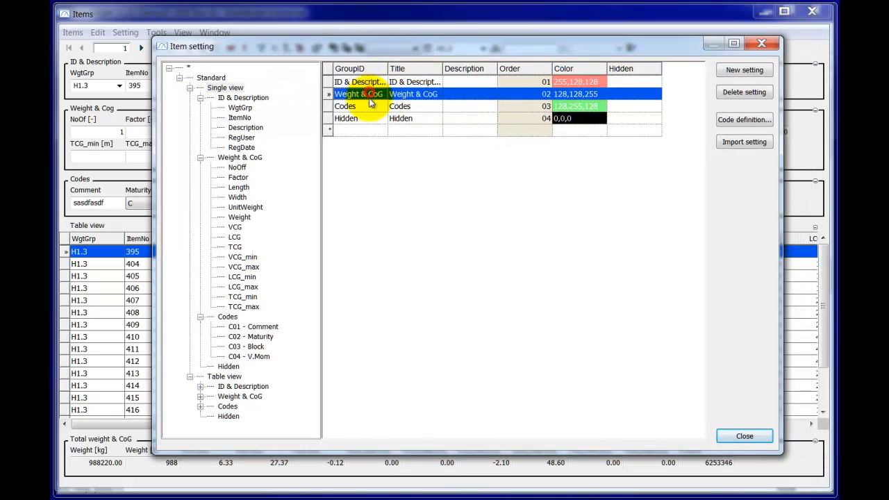
pyautogui.doubleClick(574, 82)
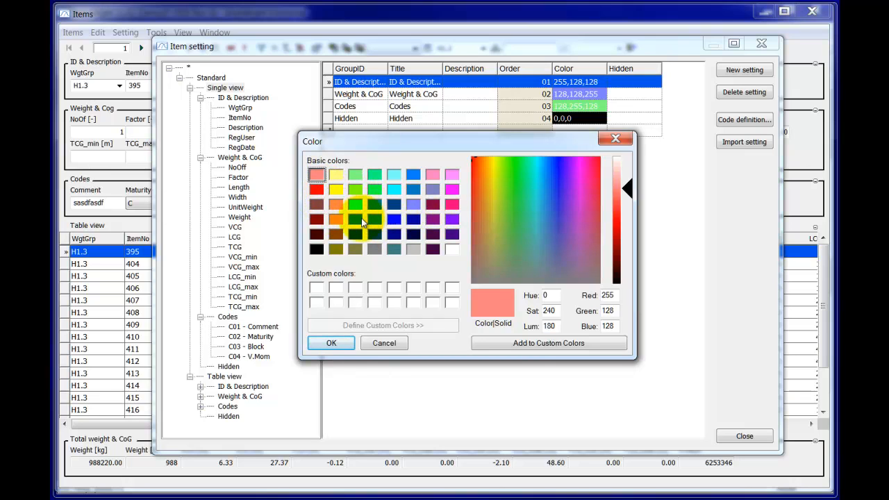
pyautogui.click(317, 189)
pyautogui.click(332, 343)
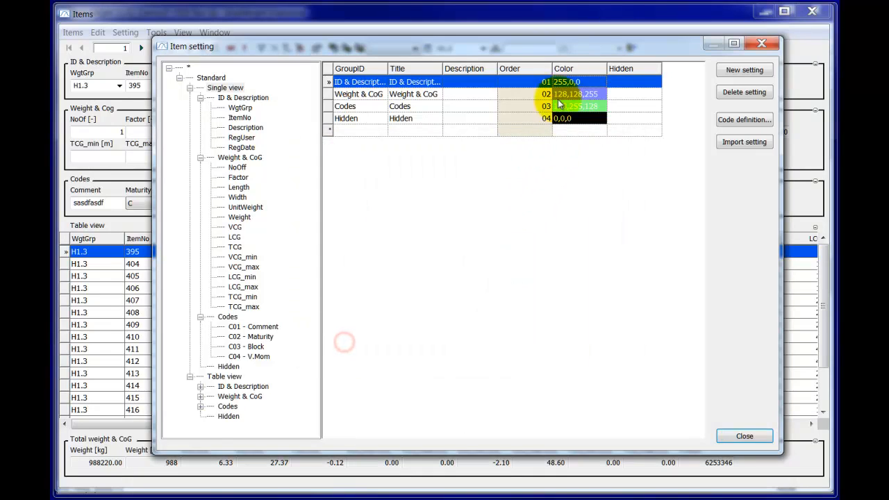
# - Set the color of the Single view's Weight & CoG group to blue (0,0,255)
pyautogui.click(569, 94)
pyautogui.click(569, 94)
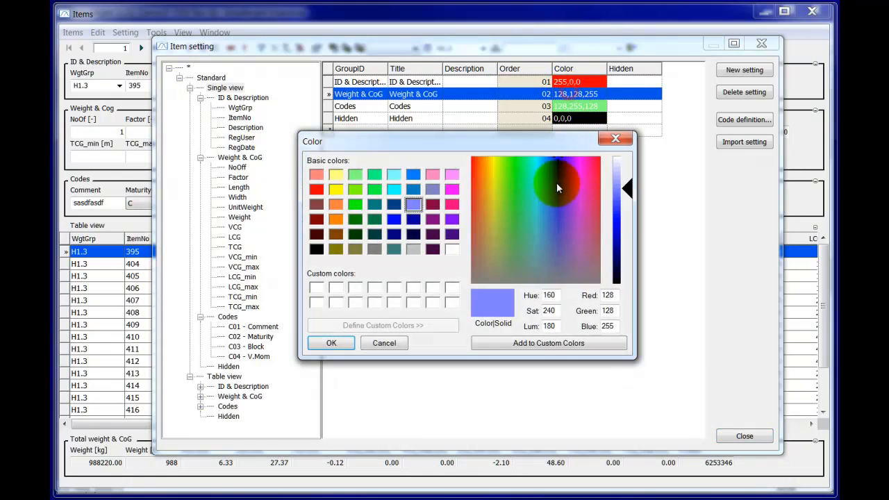
pyautogui.click(395, 220)
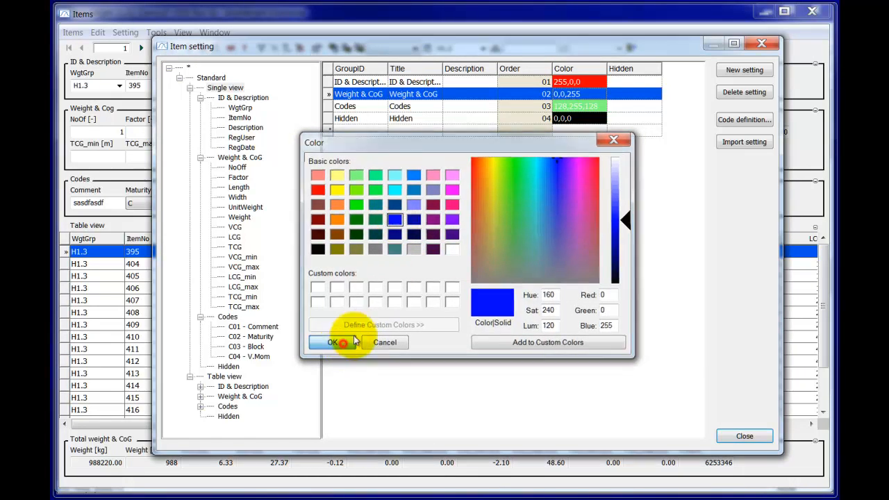
pyautogui.click(339, 342)
# - Set the color of the Single view's Codes group to dark green (0,64,0)
pyautogui.click(569, 111)
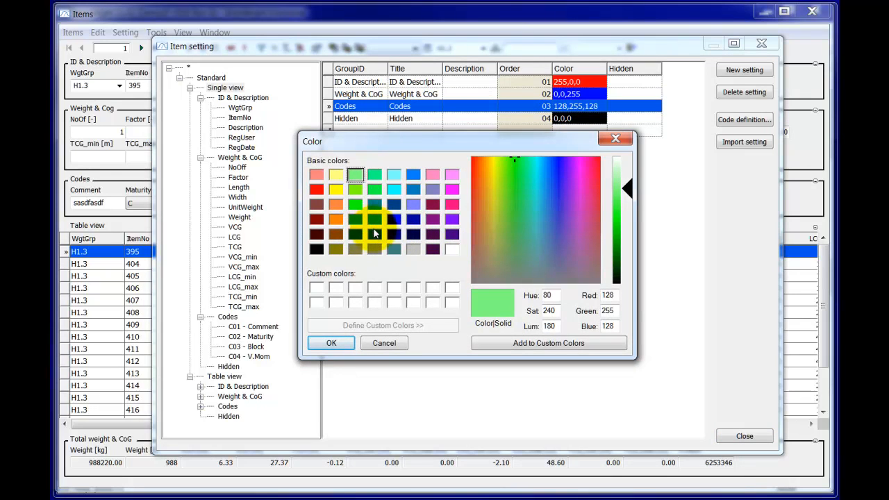
pyautogui.click(355, 235)
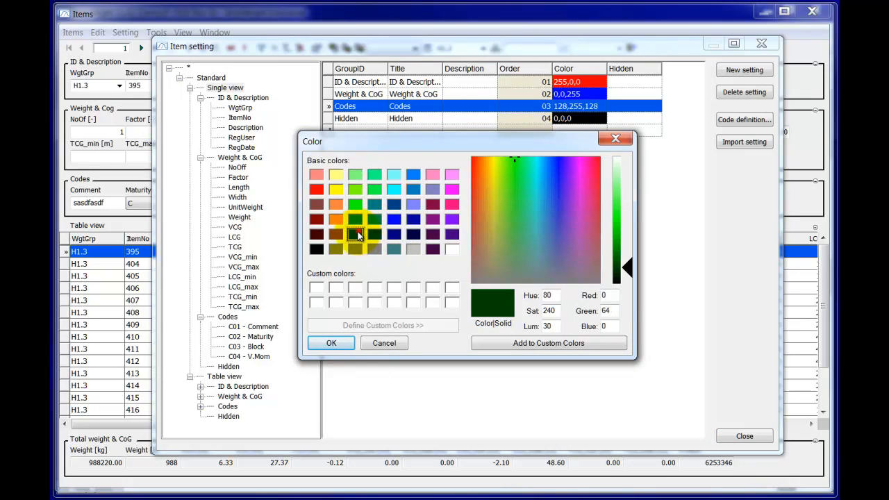
pyautogui.click(333, 343)
pyautogui.click(367, 130)
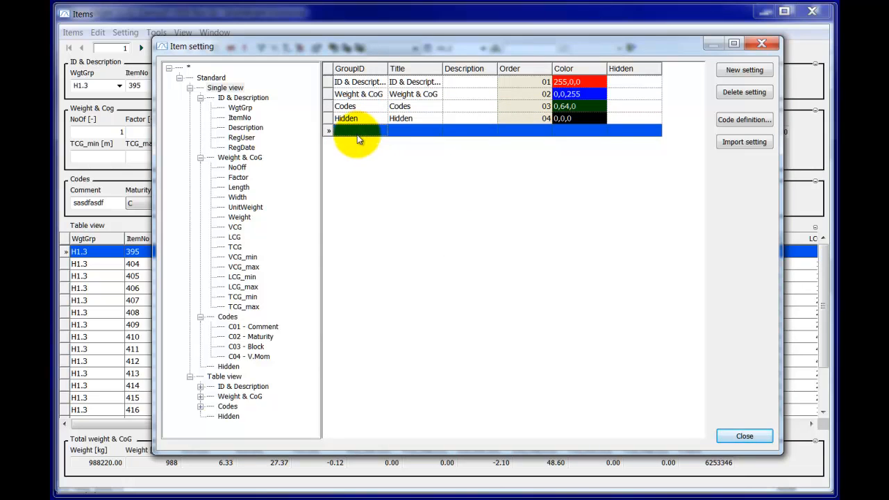
# - Set the color of the Table view's ID & Description group to orange (255,128,0)
pyautogui.click(221, 378)
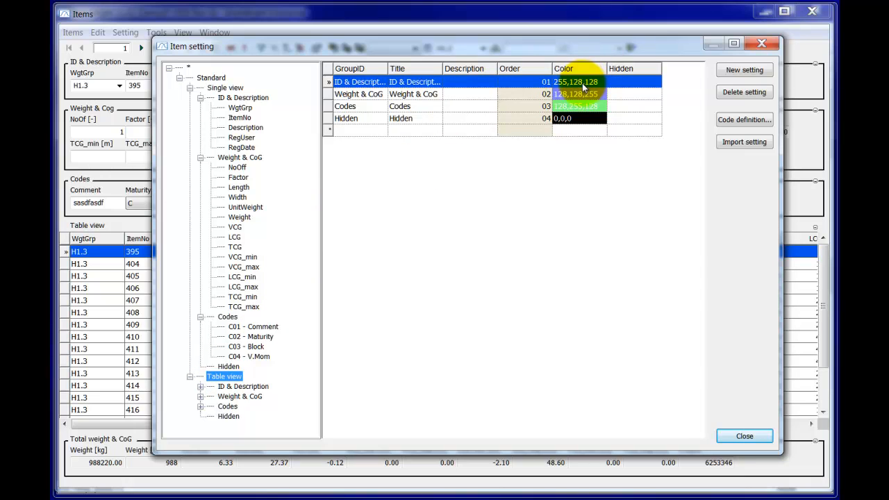
pyautogui.doubleClick(582, 82)
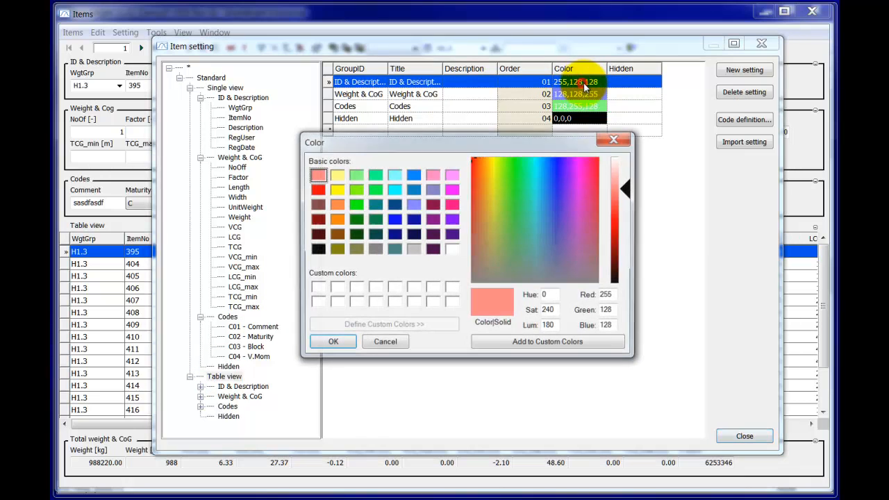
pyautogui.click(338, 220)
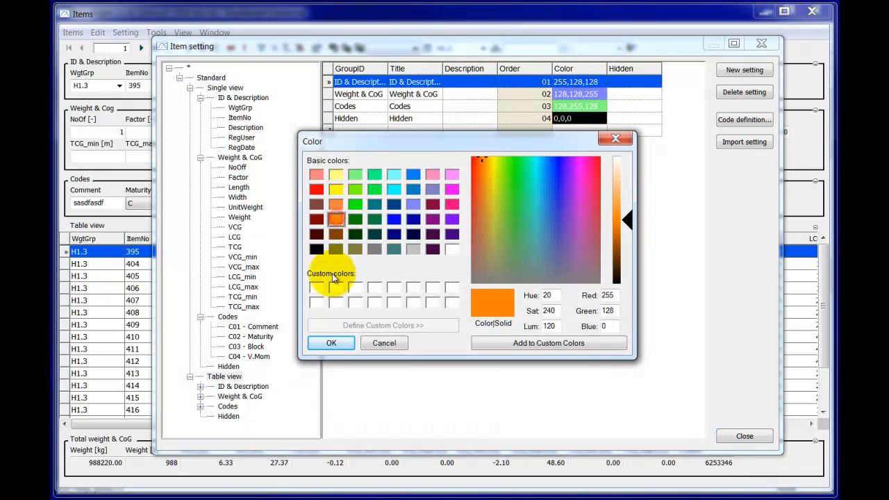
pyautogui.click(331, 344)
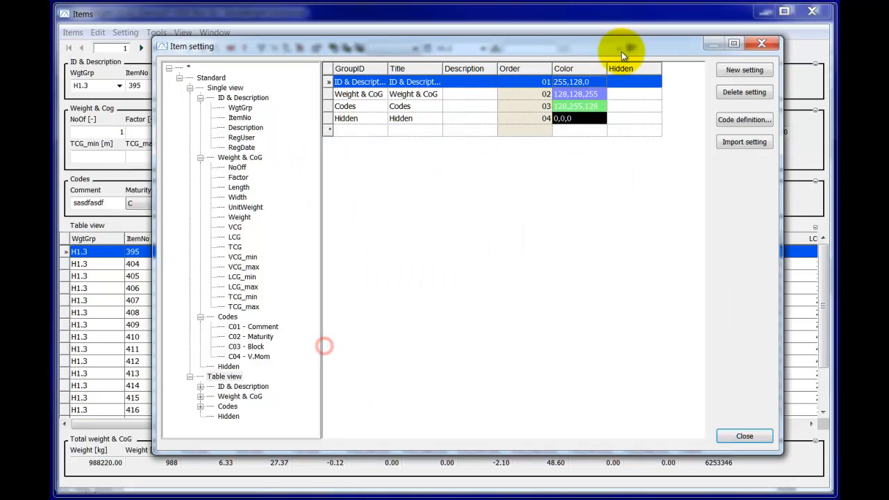
# - Set the color of the Table view's Weight & CoG group to dark magenta (128,0,64)
pyautogui.click(589, 93)
pyautogui.doubleClick(587, 93)
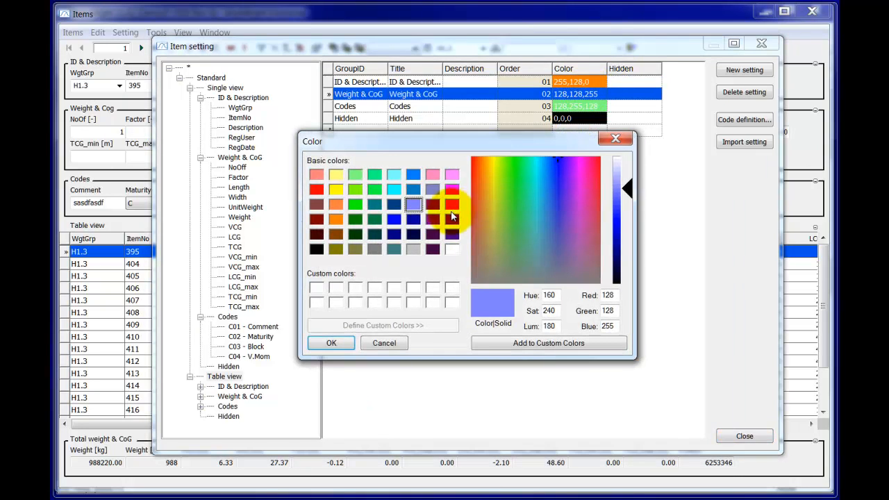
pyautogui.click(433, 203)
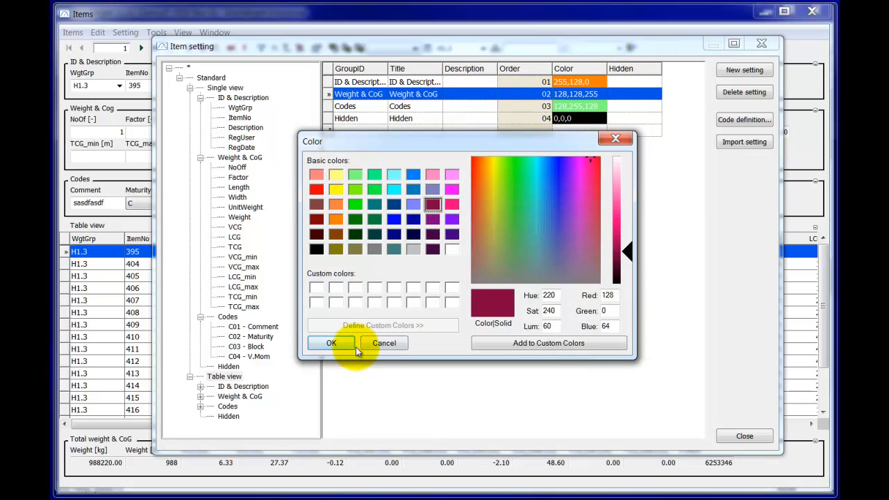
pyautogui.click(338, 344)
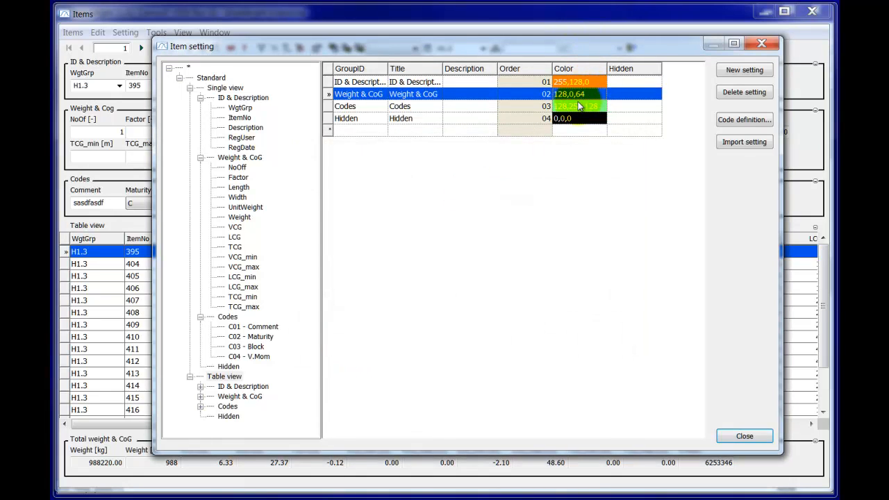
# - Set the color of the Table view's Codes group to green (0,128,0)
pyautogui.click(579, 106)
pyautogui.doubleClick(578, 105)
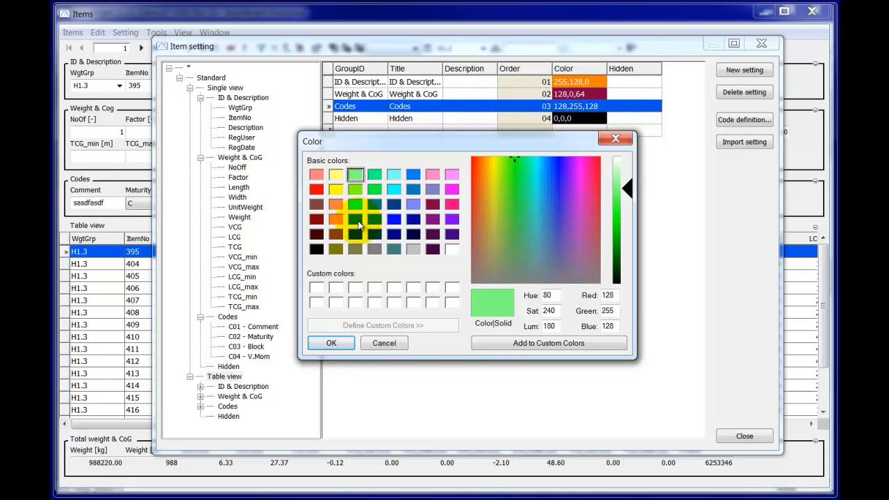
pyautogui.click(357, 219)
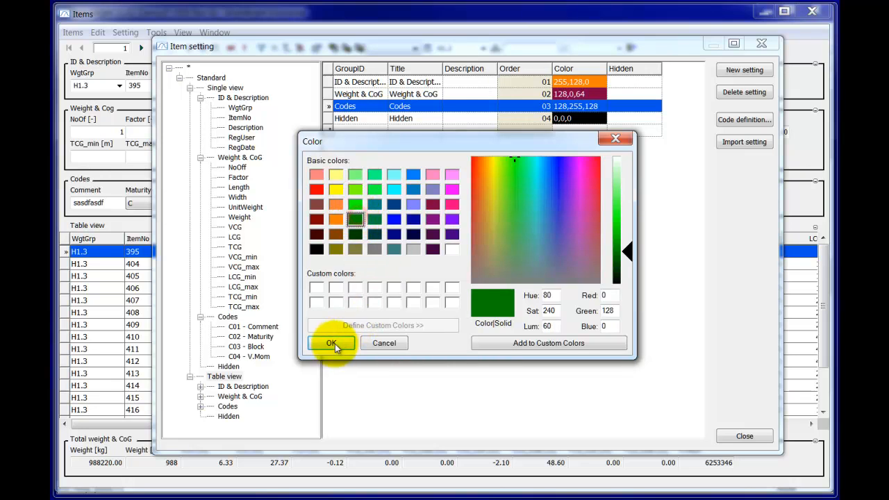
pyautogui.click(332, 344)
pyautogui.click(372, 131)
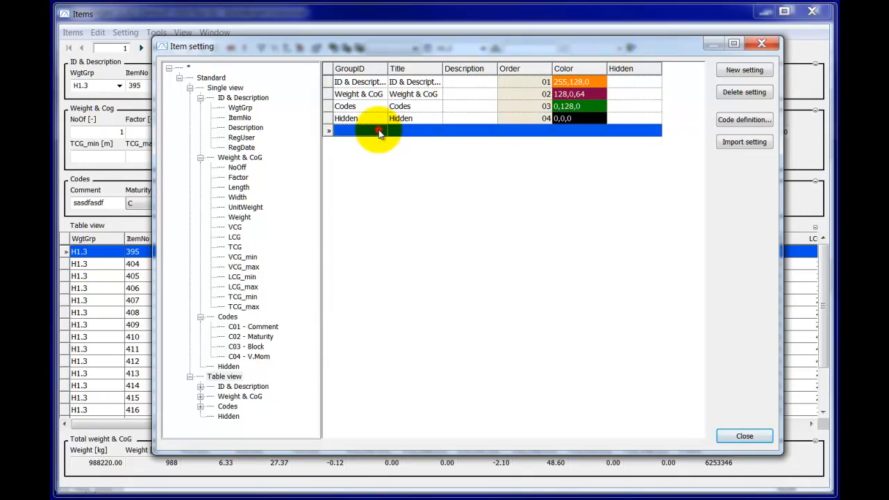
# - Move the C04 - V.Mom field from the Single view's Codes group into Weight & CoG, directly below VCG
pyautogui.moveTo(293, 51); pyautogui.dragTo(536, 66)
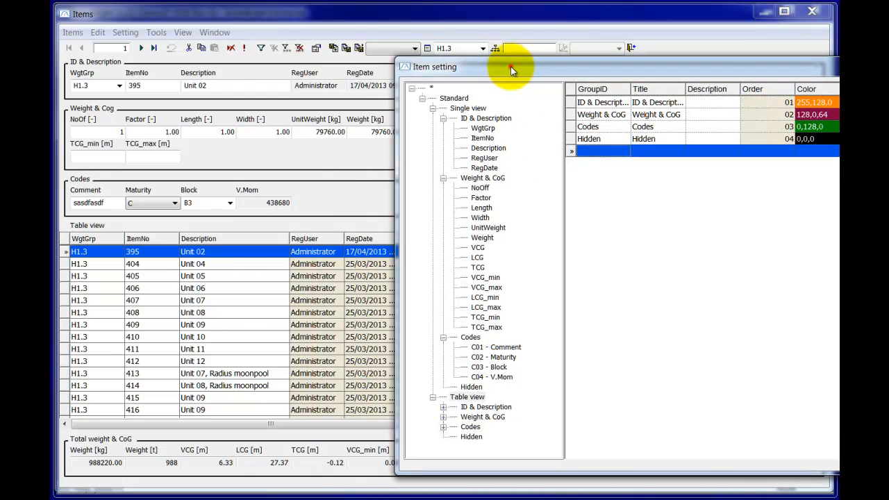
pyautogui.moveTo(511, 68)
pyautogui.mouseDown()
pyautogui.moveTo(556, 96)
pyautogui.moveTo(586, 84)
pyautogui.moveTo(512, 50)
pyautogui.mouseUp()
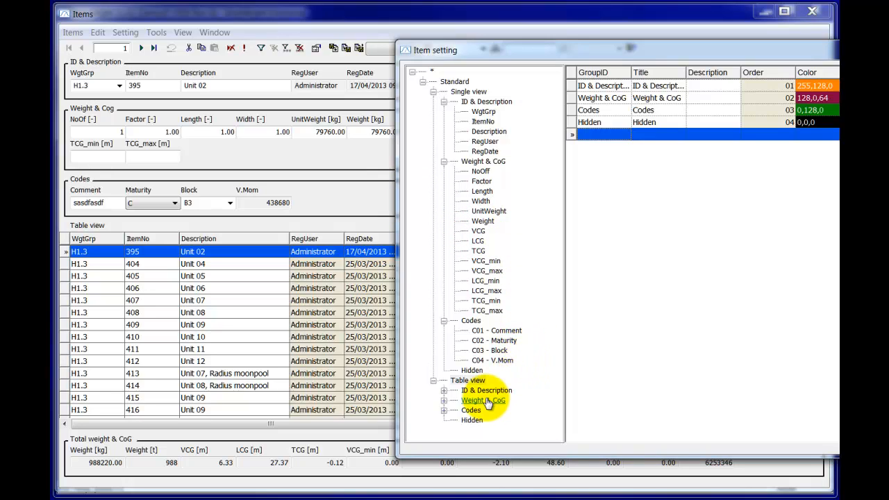
pyautogui.click(492, 361)
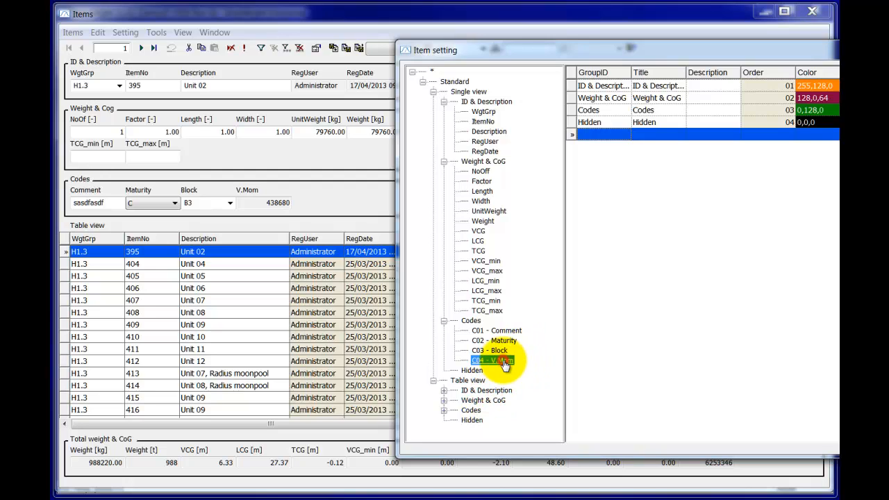
pyautogui.moveTo(503, 362); pyautogui.dragTo(505, 272)
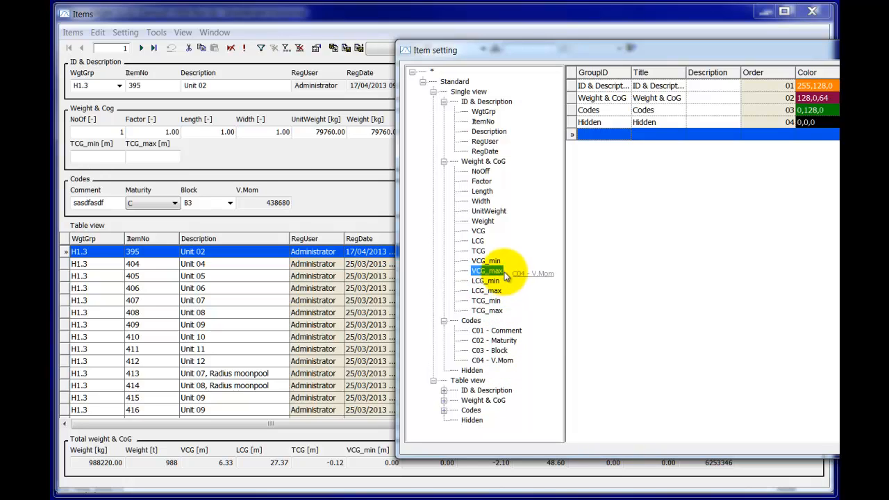
pyautogui.moveTo(496, 239); pyautogui.dragTo(497, 239)
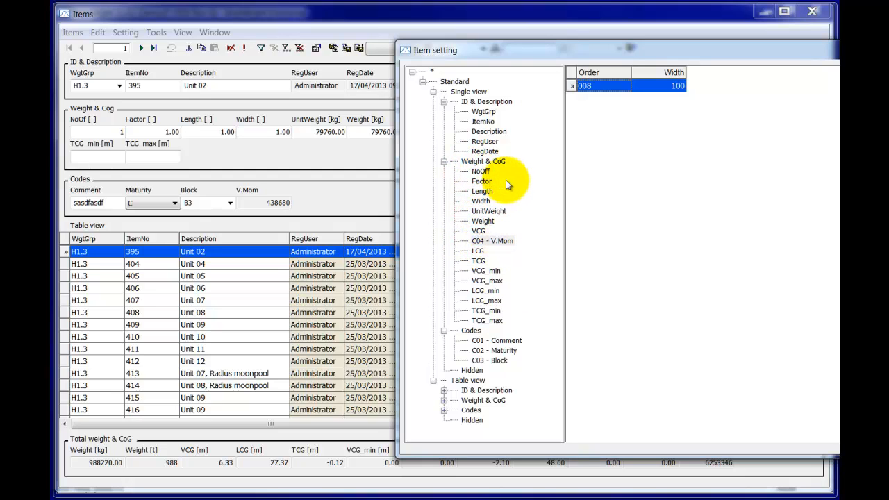
# - In the Single view, move C02 - Maturity into ID & Description below Description, and place LCG above VCG in Weight & CoG
pyautogui.moveTo(515, 55); pyautogui.dragTo(466, 42)
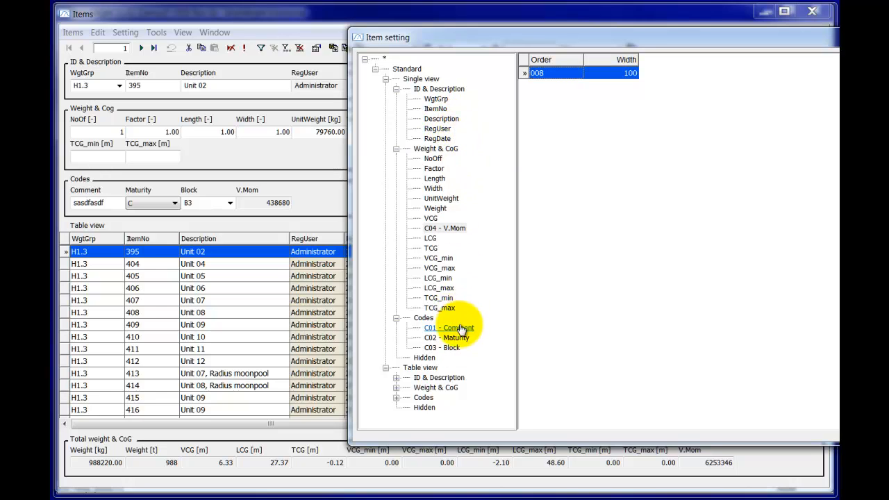
pyautogui.moveTo(457, 342); pyautogui.dragTo(461, 128)
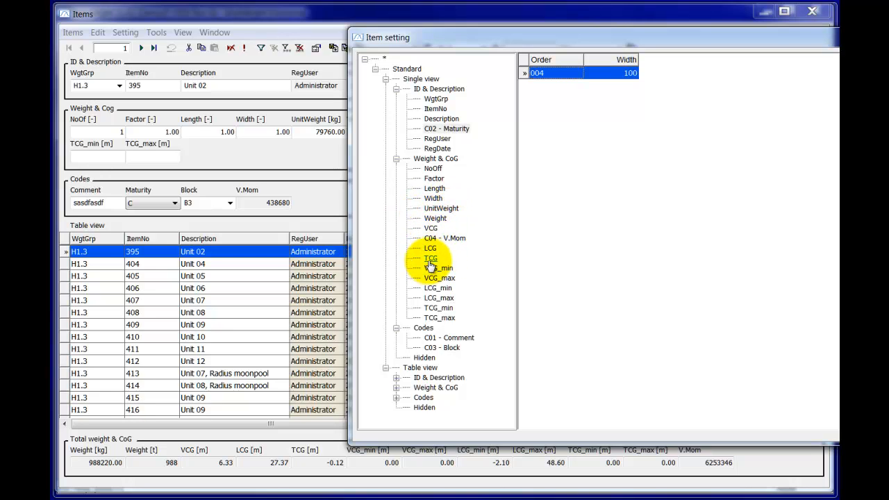
pyautogui.moveTo(432, 228); pyautogui.dragTo(435, 231)
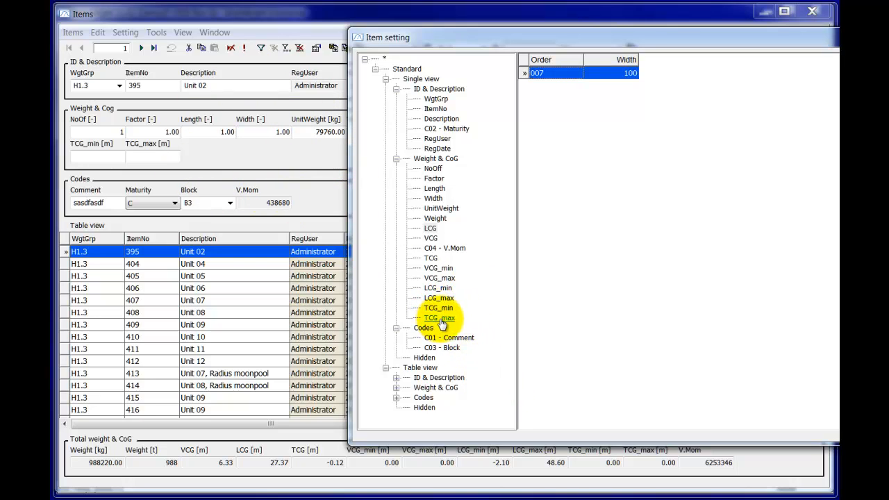
# - Move the TCG, LCG and VCG min and max fields from the Single view's Weight & CoG group into Hidden
pyautogui.moveTo(441, 323); pyautogui.dragTo(445, 347)
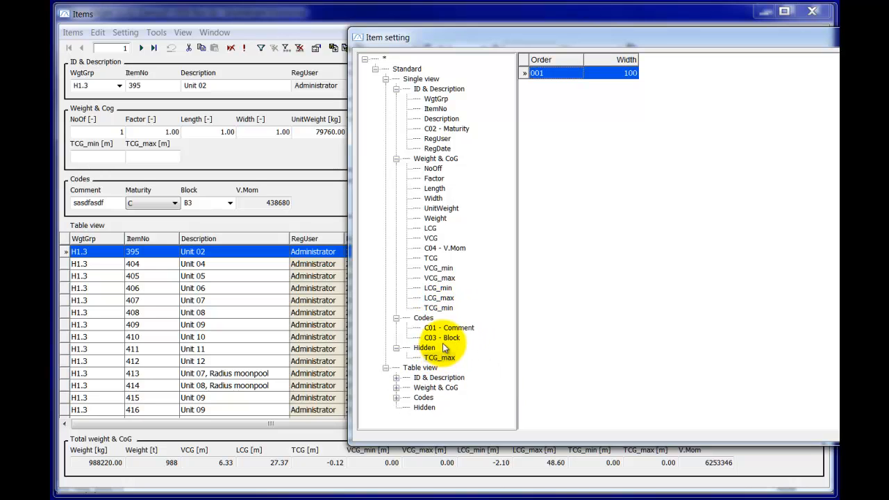
pyautogui.moveTo(443, 314); pyautogui.dragTo(444, 348)
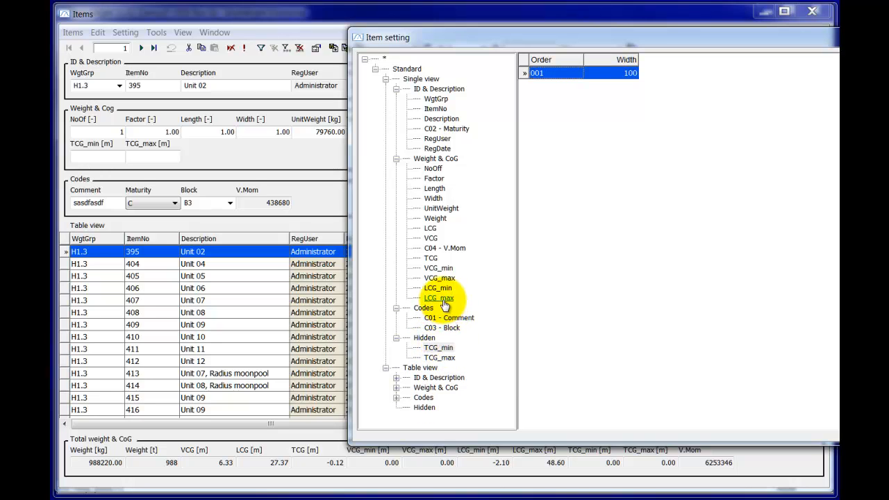
pyautogui.moveTo(439, 297); pyautogui.dragTo(442, 346)
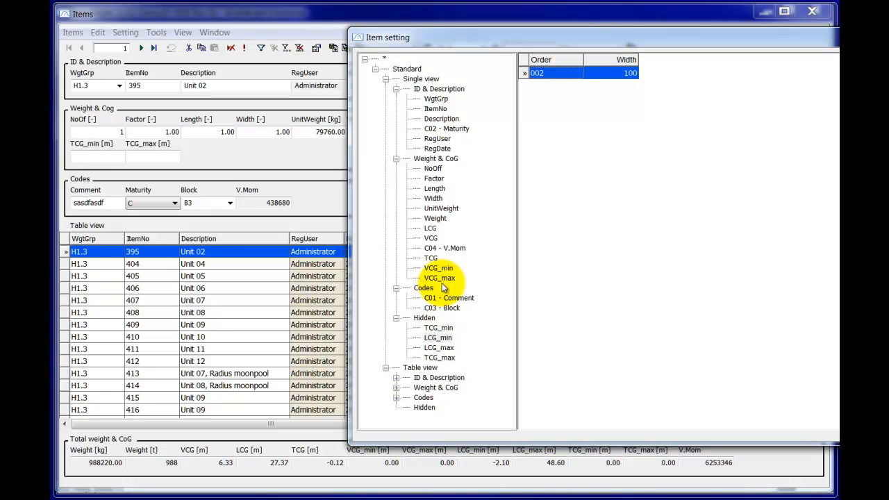
pyautogui.moveTo(440, 278); pyautogui.dragTo(445, 331)
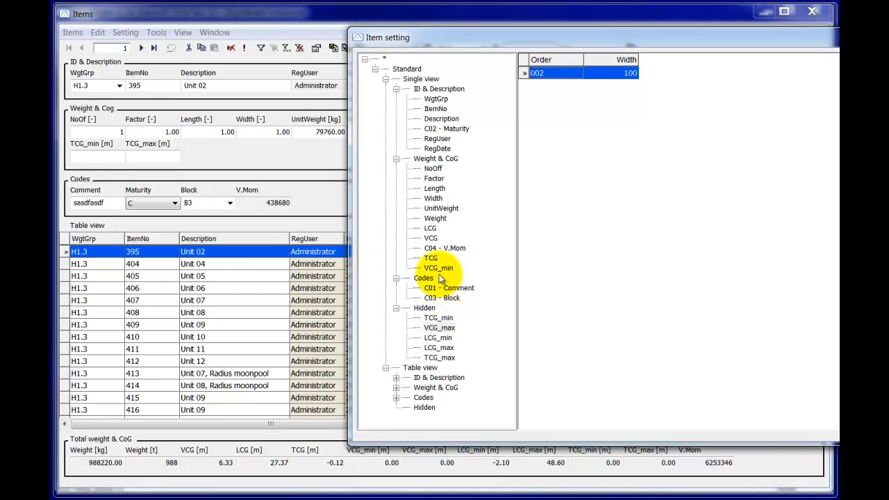
pyautogui.moveTo(438, 268); pyautogui.dragTo(458, 338)
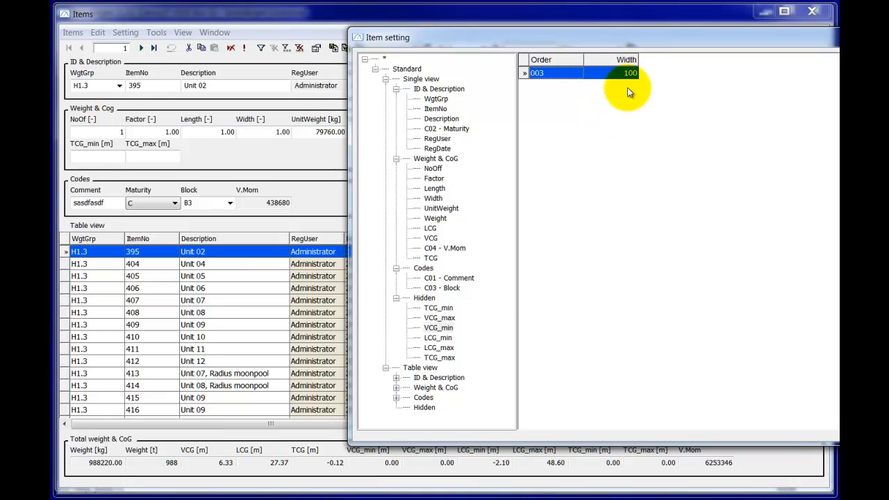
# - Close the item setting dialog and apply the Standard setting to the items form
pyautogui.moveTo(630, 44); pyautogui.dragTo(434, 49)
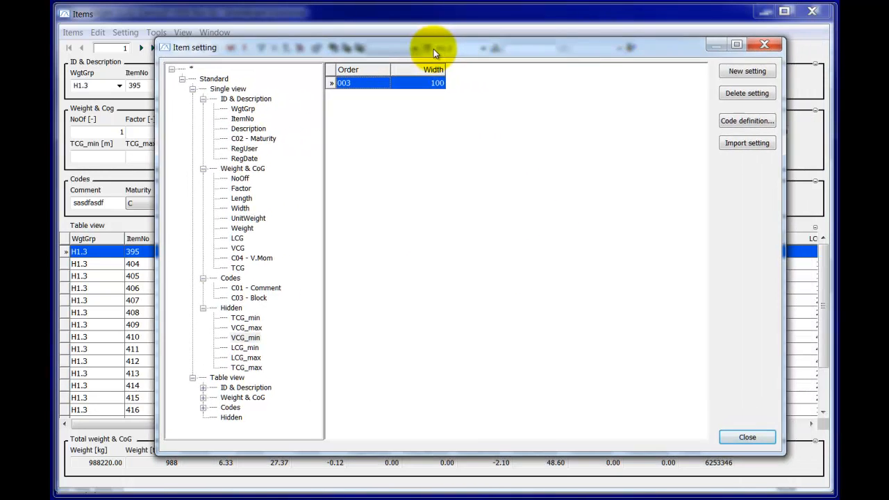
pyautogui.click(748, 438)
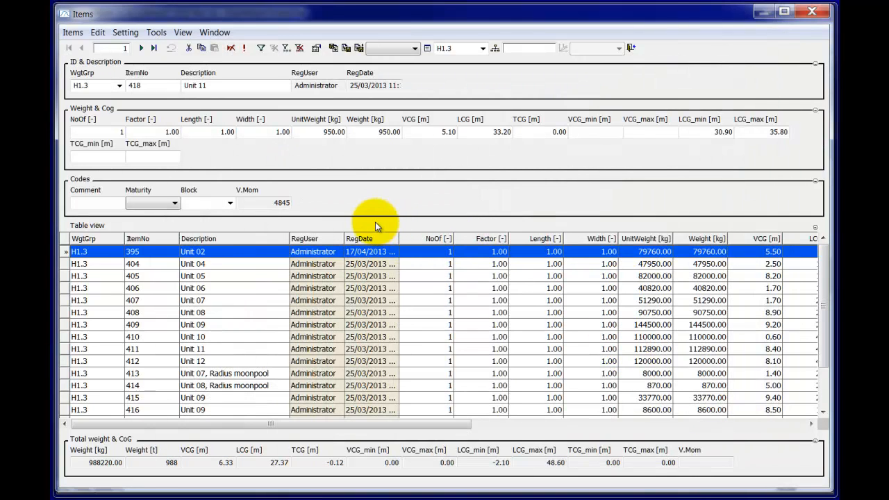
pyautogui.click(416, 47)
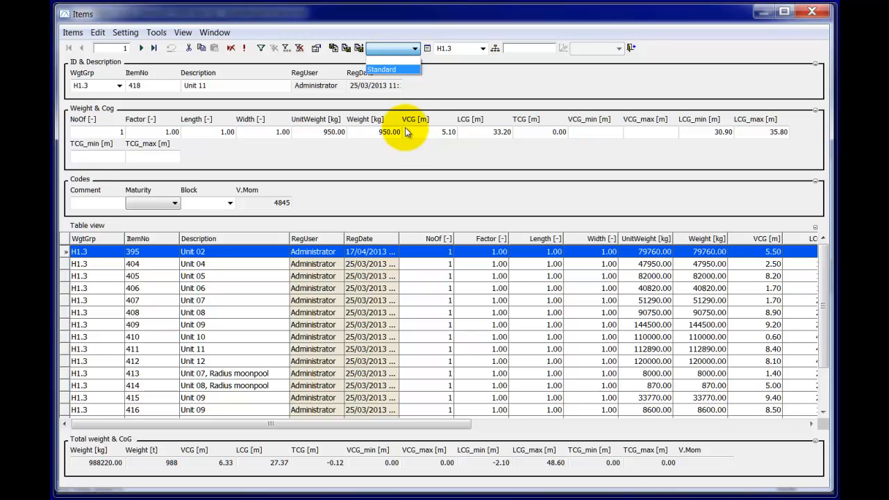
pyautogui.click(395, 71)
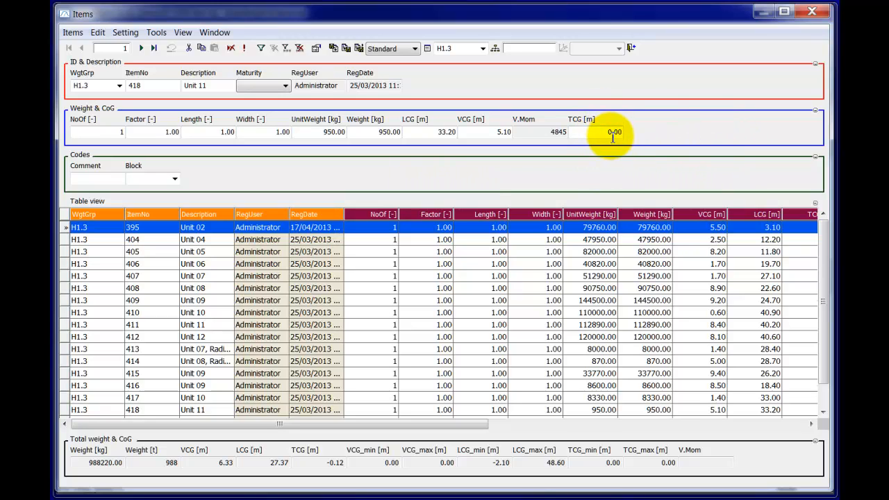
# - Collapse the Codes and Weight & CoG groups above the items table, and expand both again
pyautogui.click(815, 156)
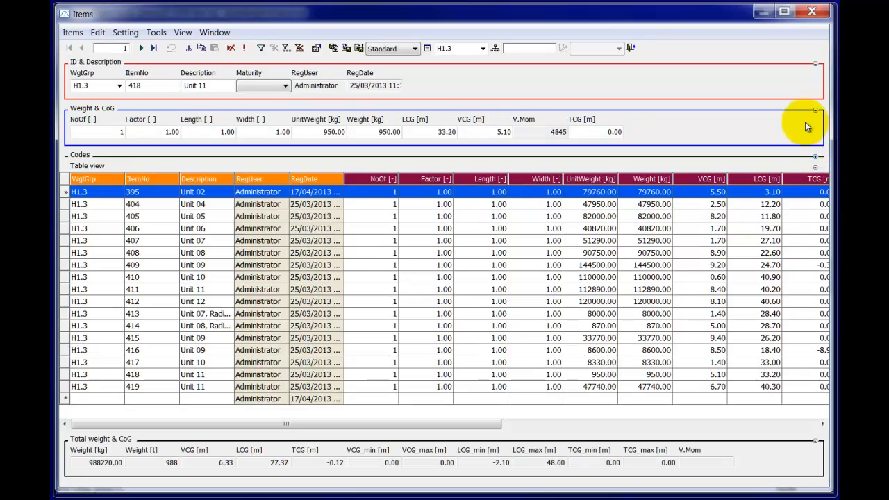
pyautogui.click(817, 111)
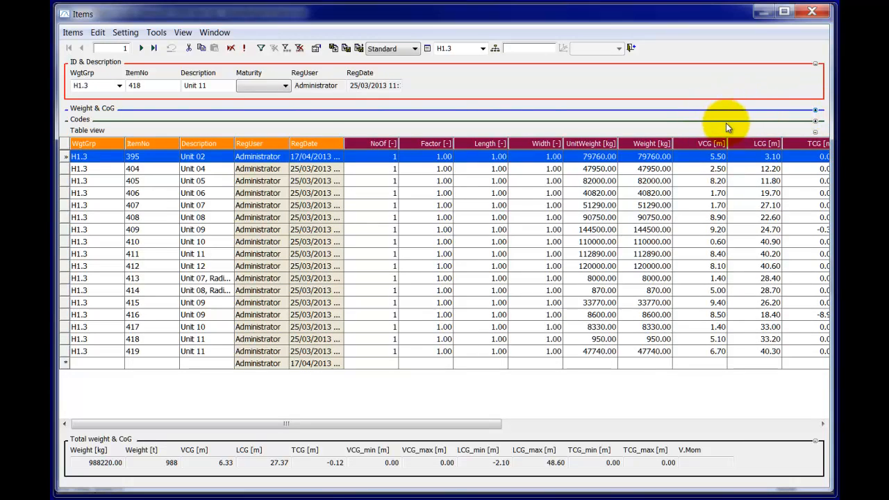
pyautogui.click(816, 124)
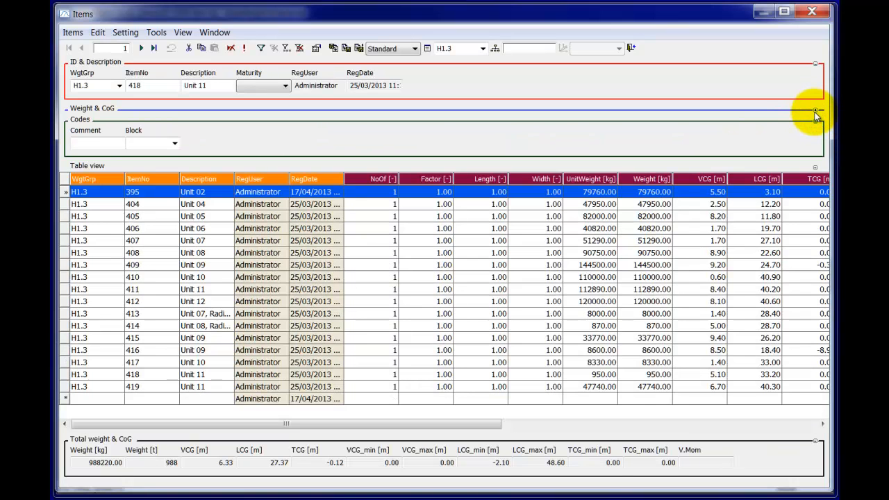
pyautogui.click(814, 111)
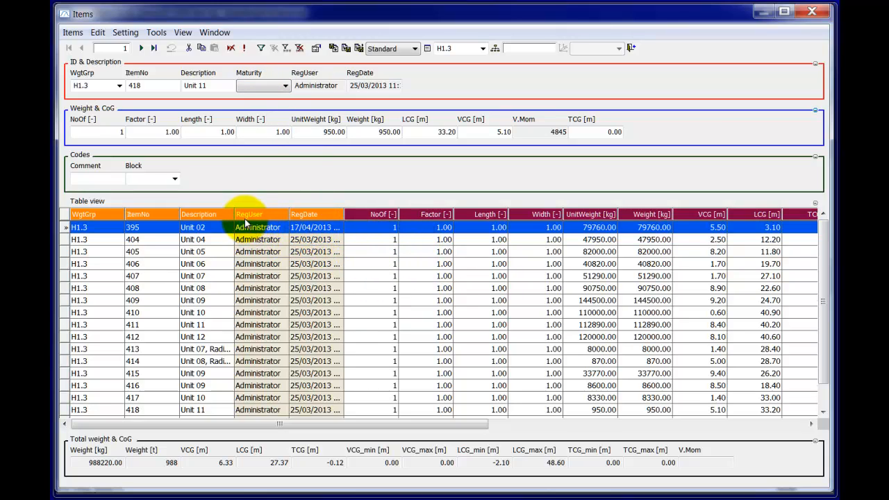
# - Widen the Description column of the items table enough to show the full item descriptions
pyautogui.moveTo(238, 214); pyautogui.dragTo(369, 216)
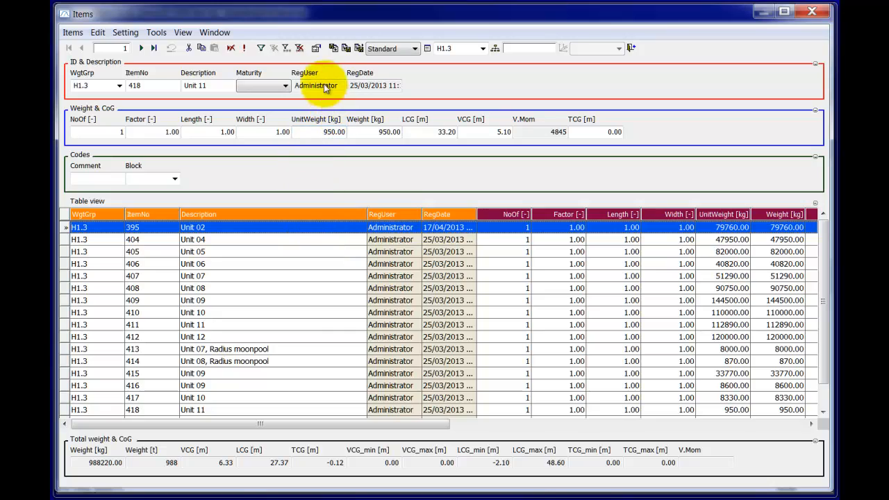
pyautogui.click(346, 53)
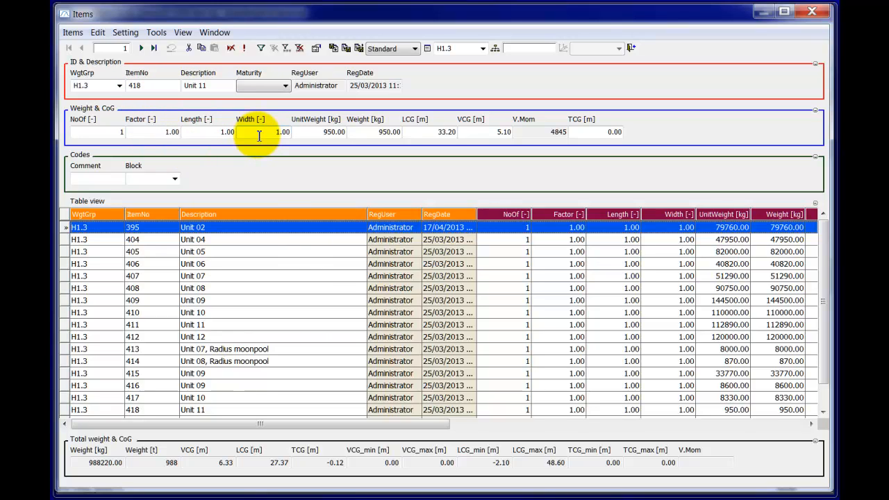
# - Set the width of the C01 - Comment field in the Standard setting's Single view Codes group to 400 pixels, and close the item settings
pyautogui.click(427, 49)
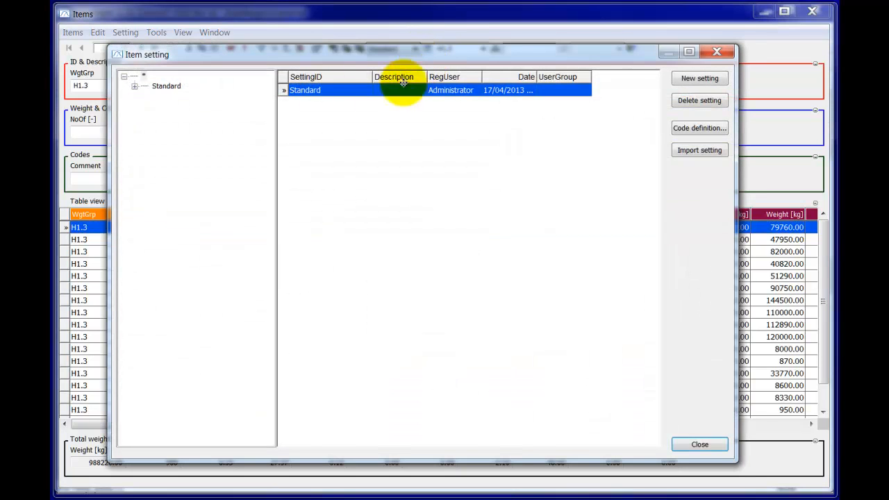
pyautogui.click(134, 85)
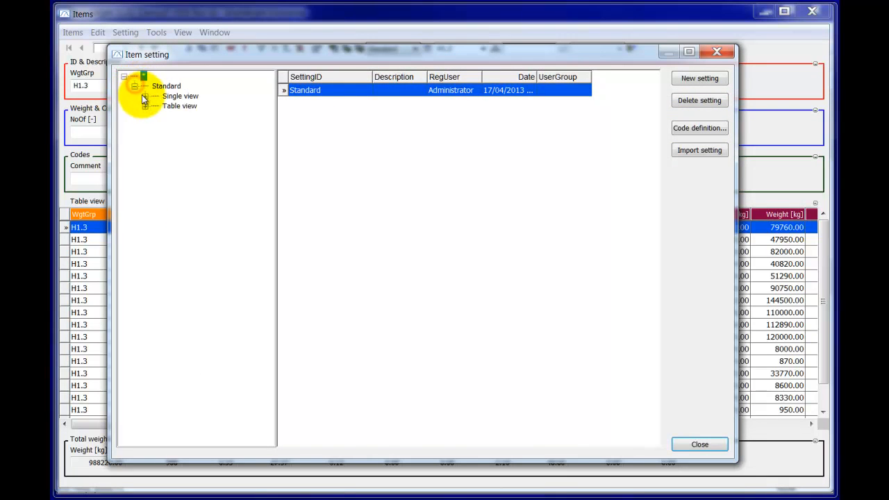
pyautogui.click(145, 95)
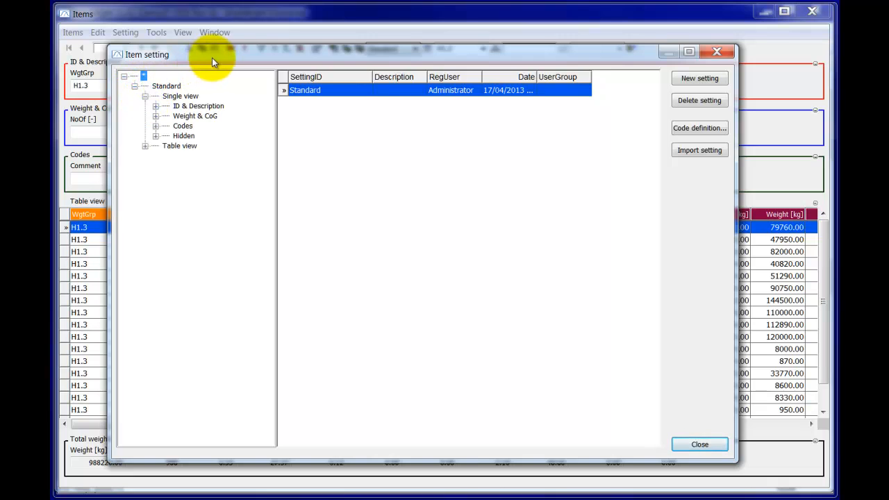
pyautogui.moveTo(213, 57); pyautogui.dragTo(303, 67)
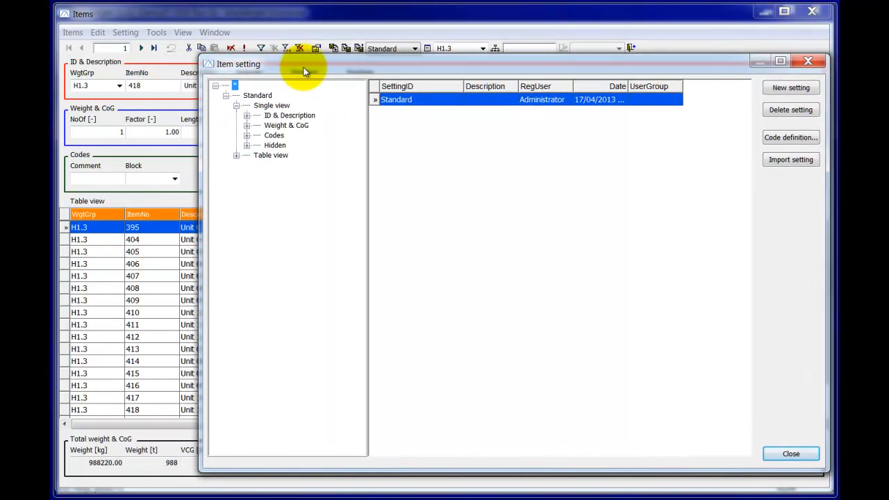
pyautogui.click(247, 135)
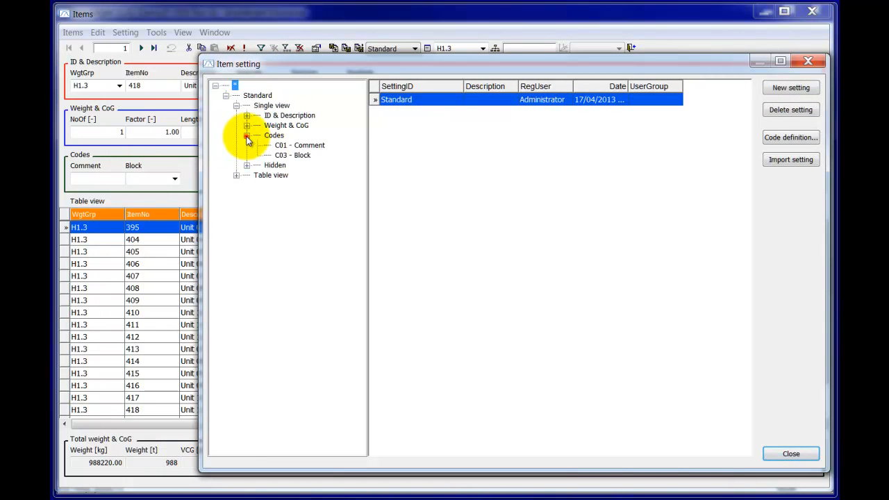
pyautogui.click(300, 146)
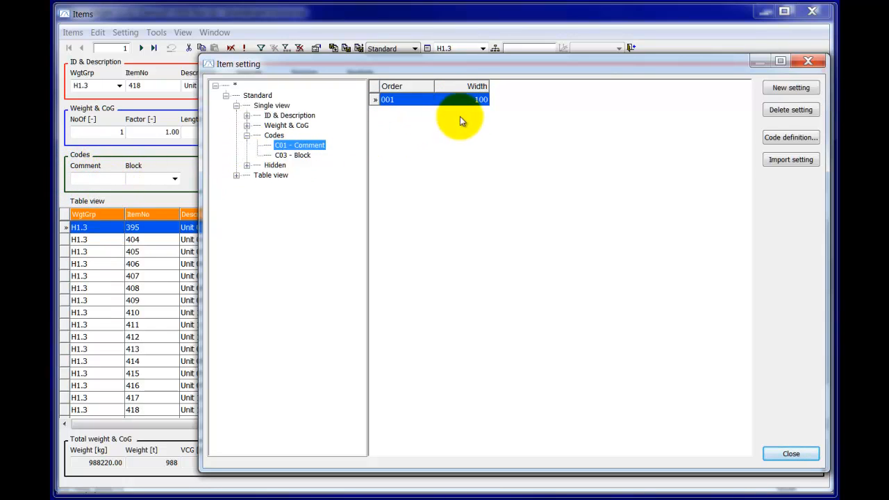
pyautogui.click(477, 101)
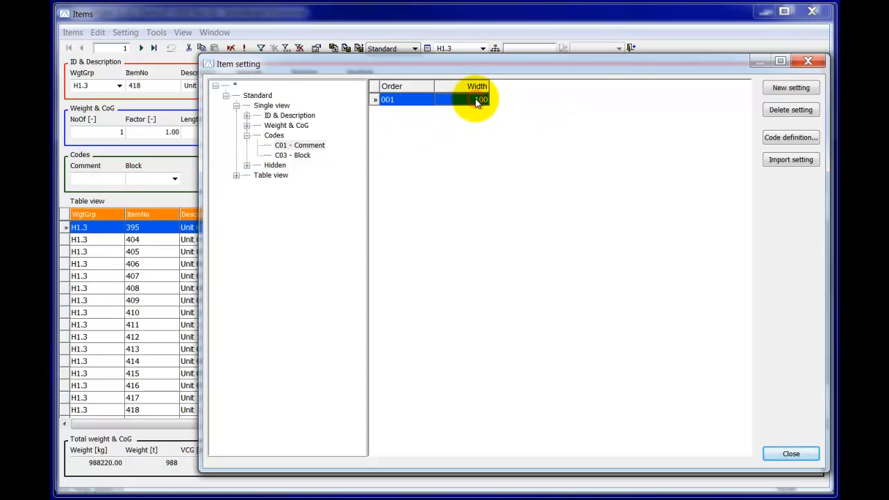
pyautogui.click(476, 101)
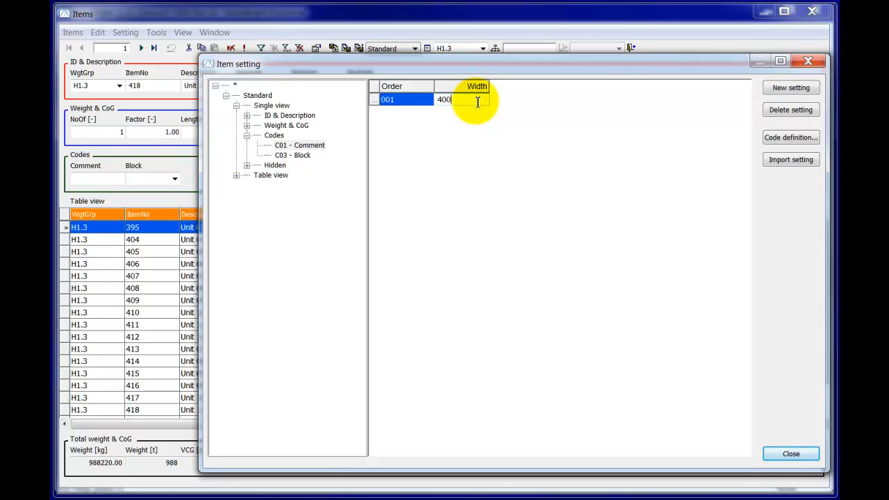
pyautogui.press('Return')
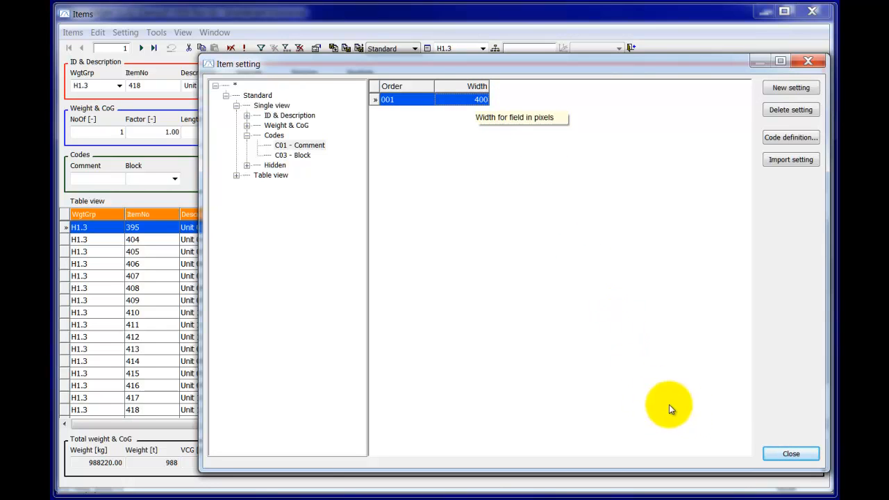
pyautogui.click(792, 455)
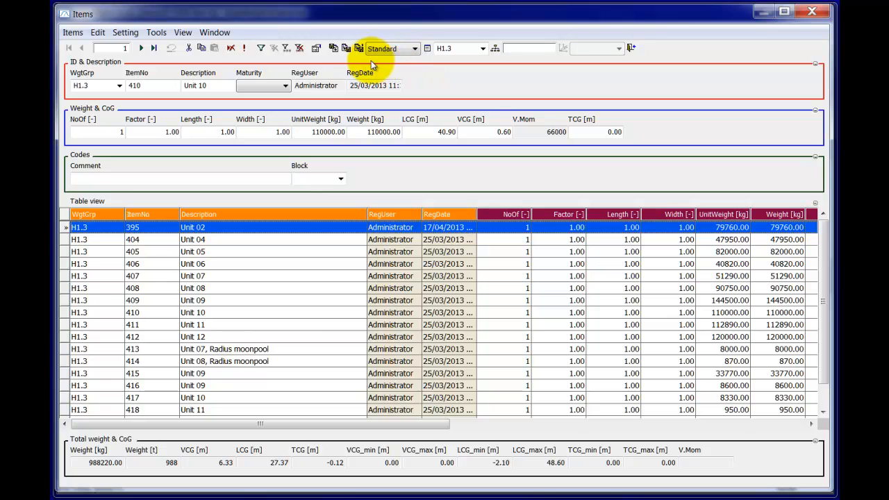
# - Leave the items form for H1.3 and open the items of weight group H1.2 - Engine area
pyautogui.click(631, 47)
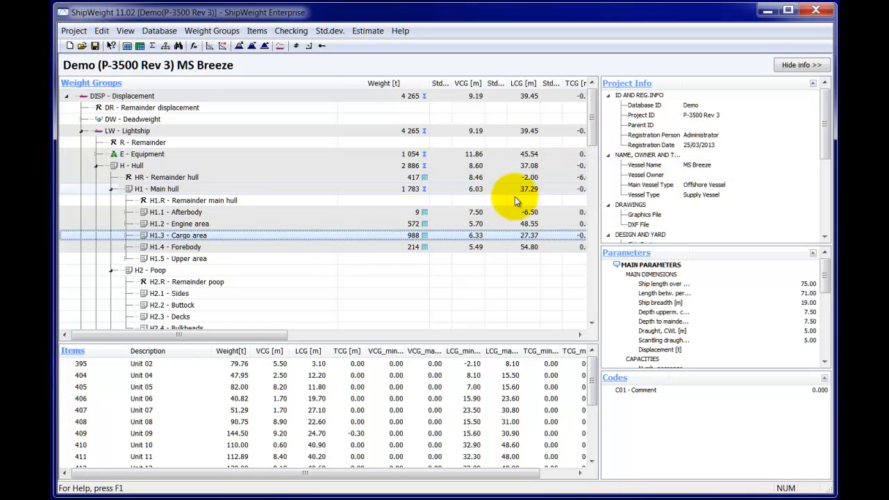
pyautogui.click(243, 224)
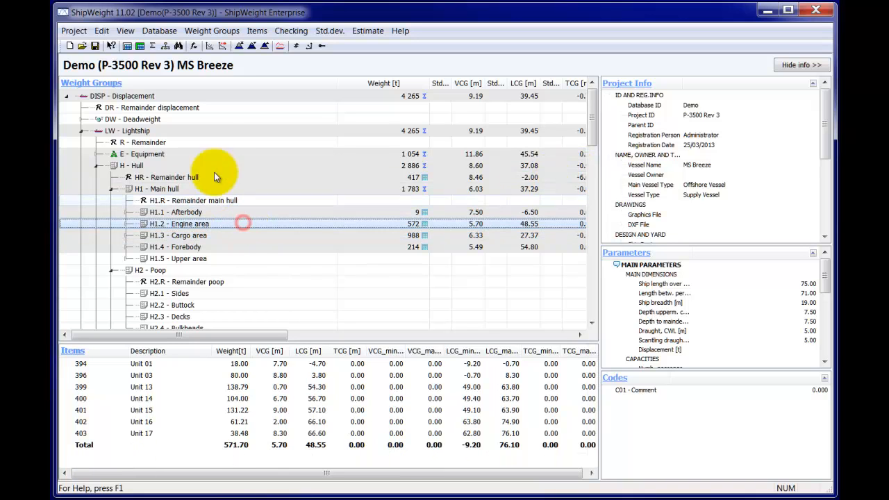
pyautogui.click(128, 46)
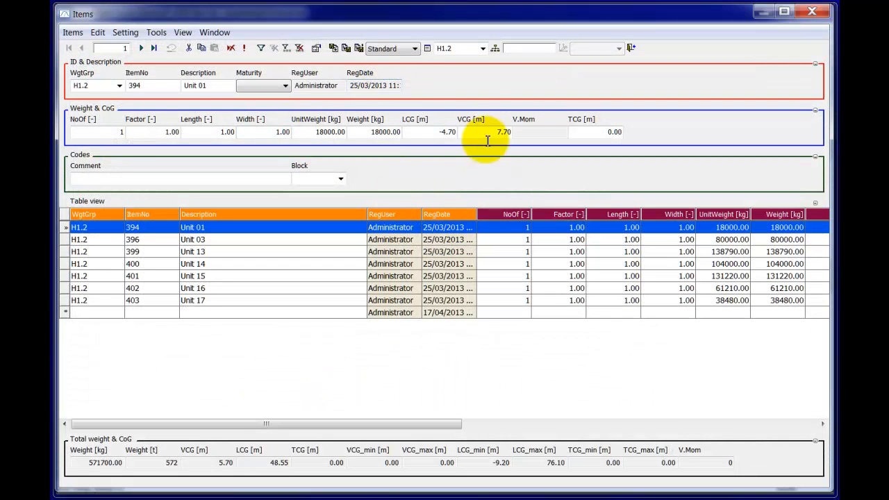